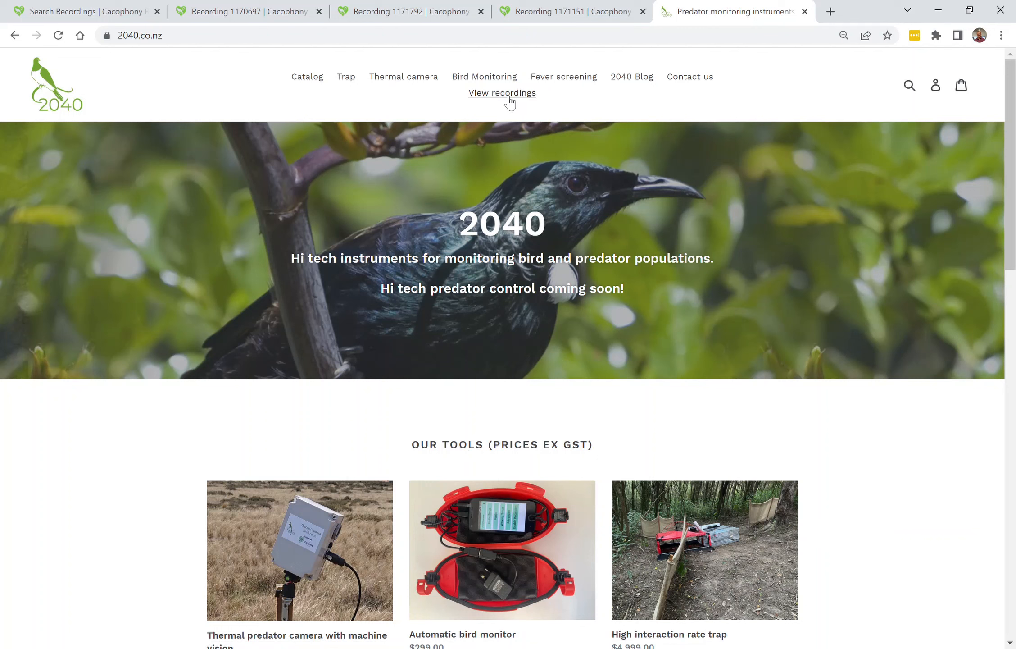
Open the Cacophony Browser's recordings list from the 2040 website's View recordings entry.
click(510, 103)
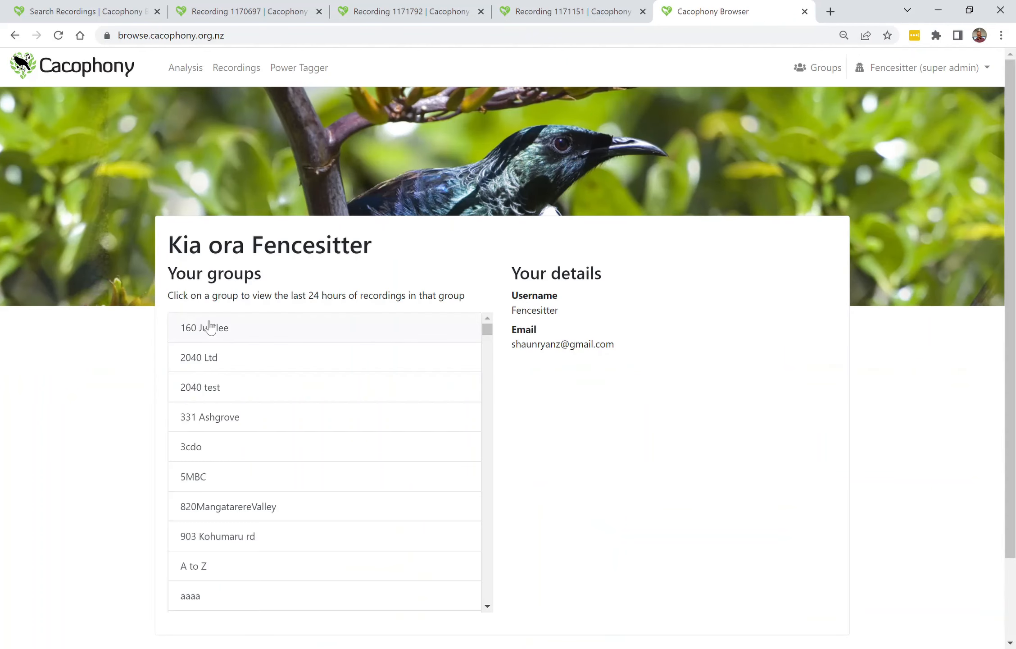
click(236, 70)
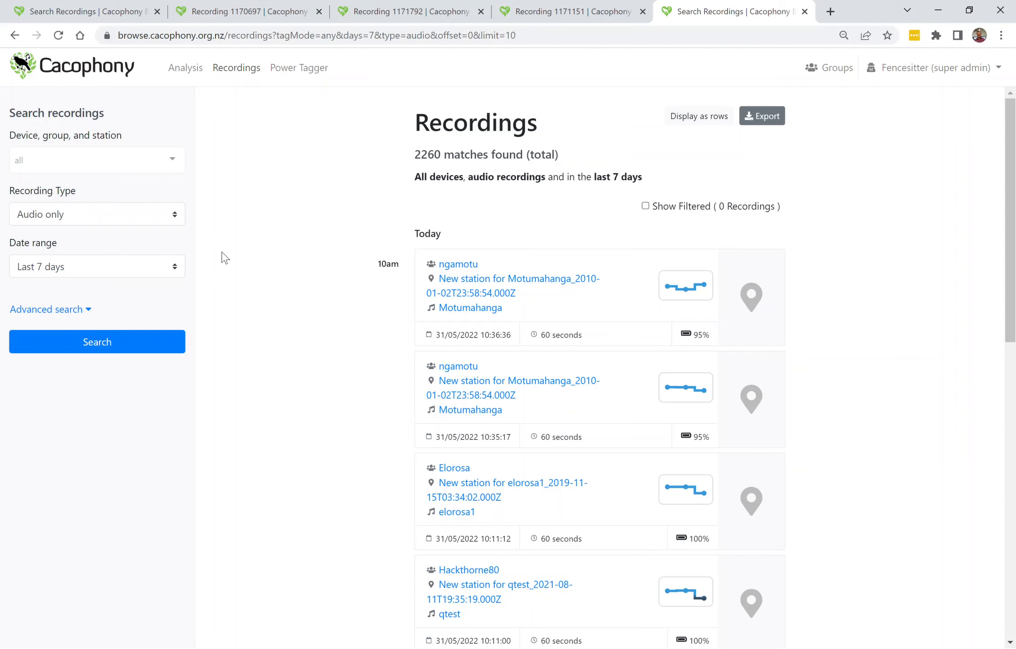
Search audio recordings from the last 7 days that are tagged as morepork, using the advanced search options.
click(79, 319)
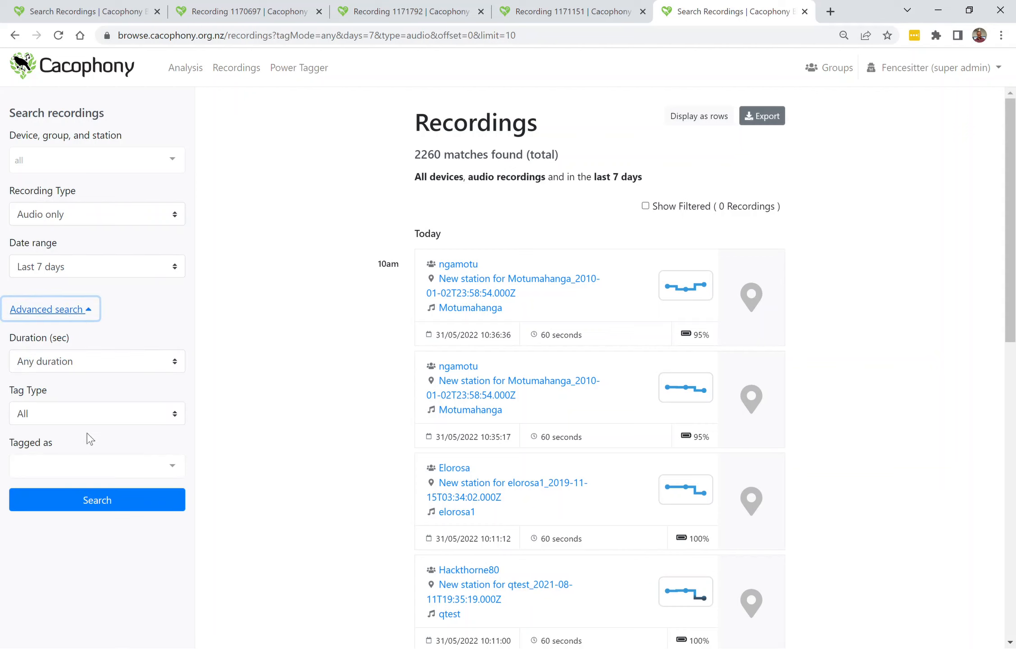
click(68, 471)
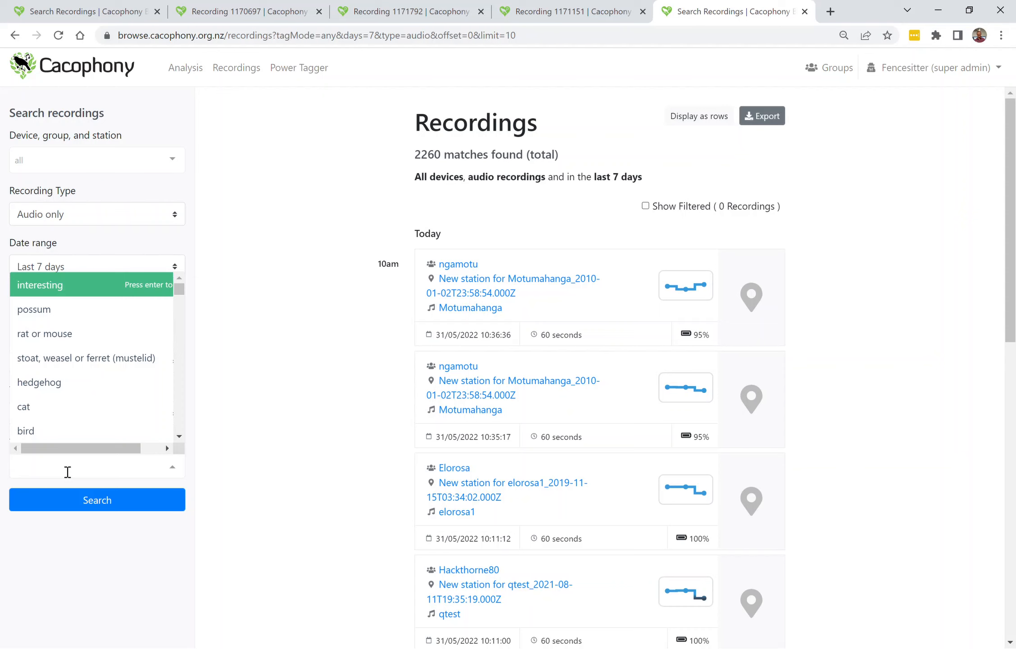
text(more)
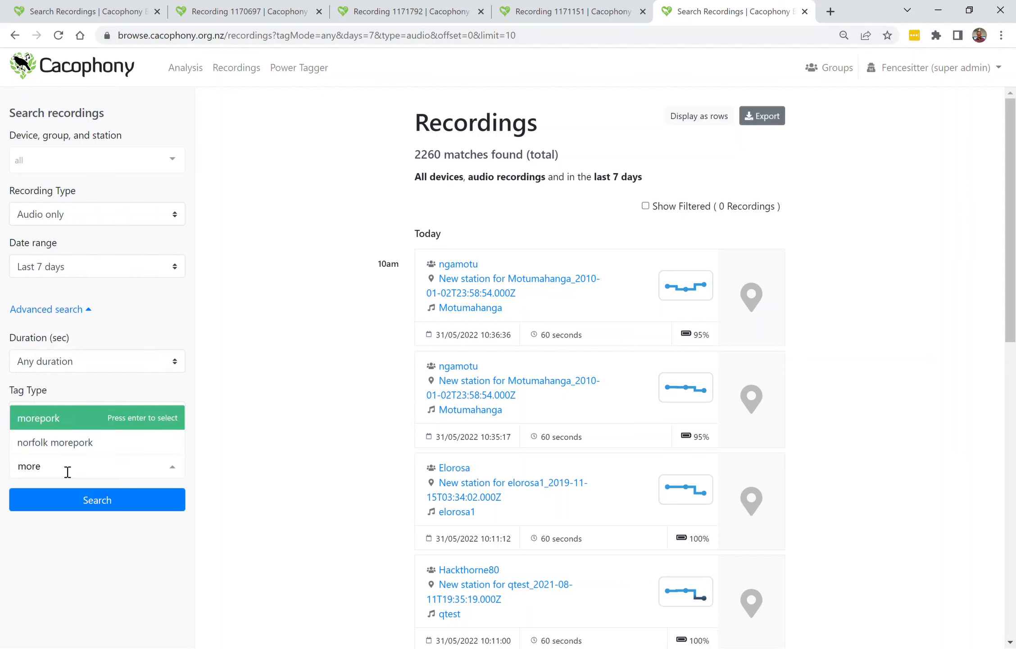
click(66, 421)
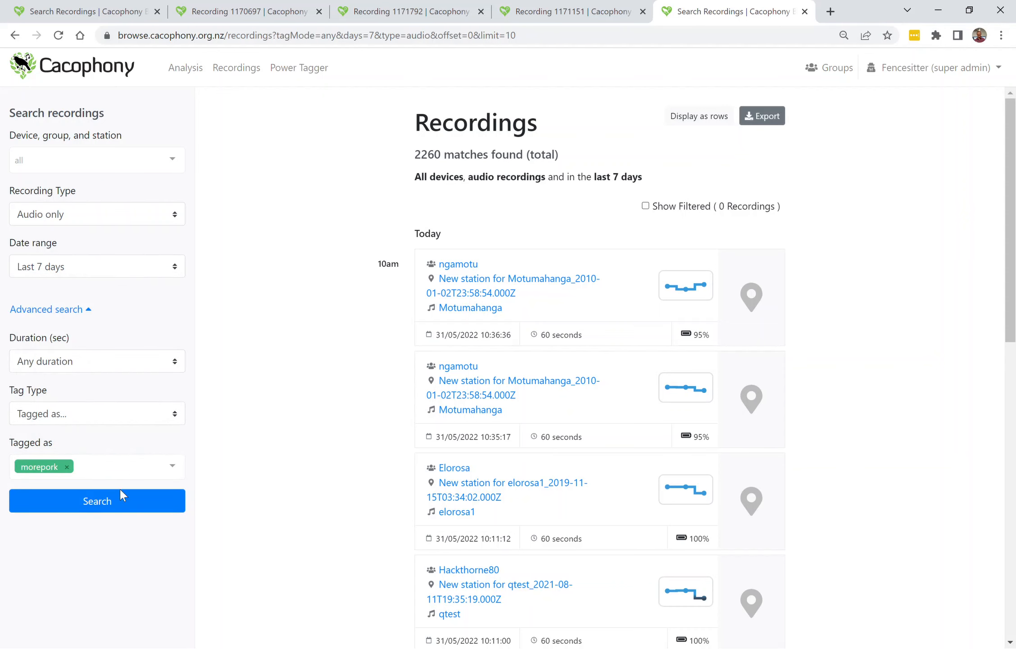
click(100, 510)
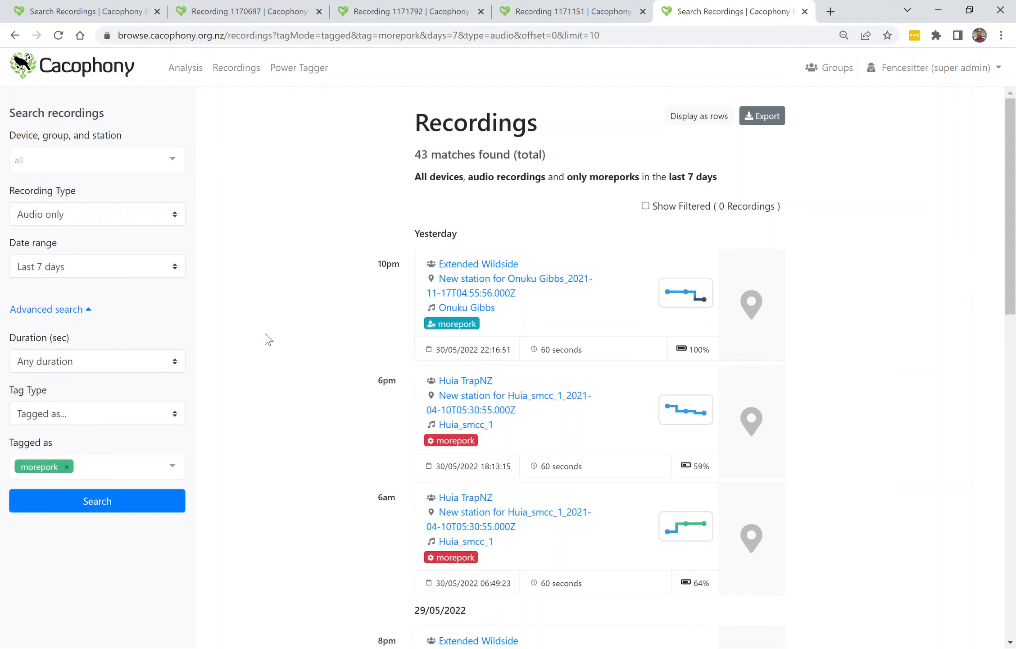
Open the Extended Wildside recording from 29/05/2022 at 7pm in the results list.
scroll(268, 338, down, 1)
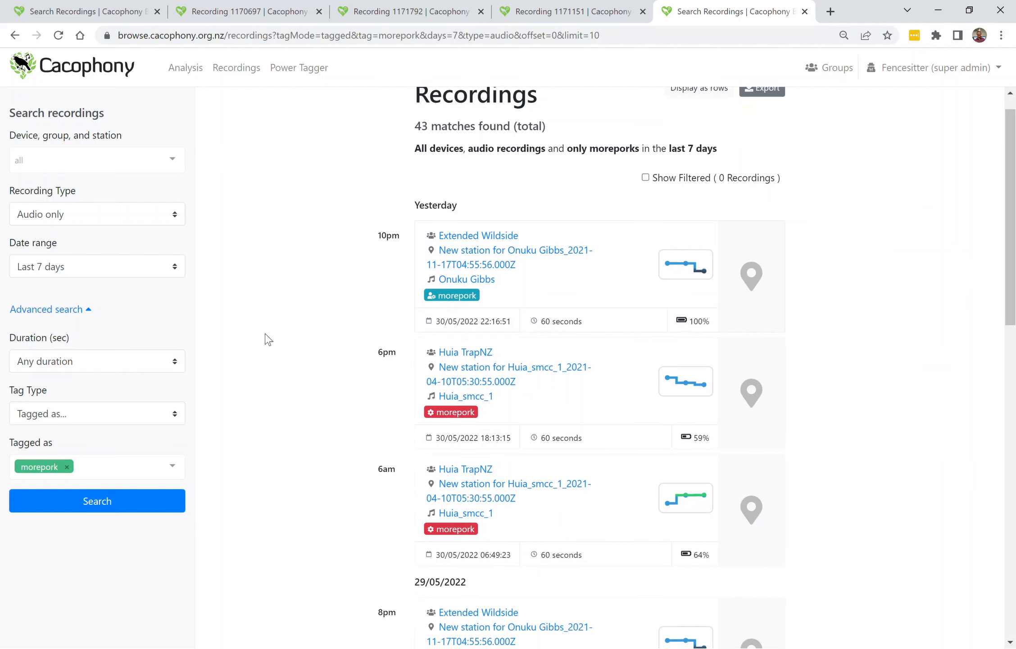
scroll(268, 338, down, 1)
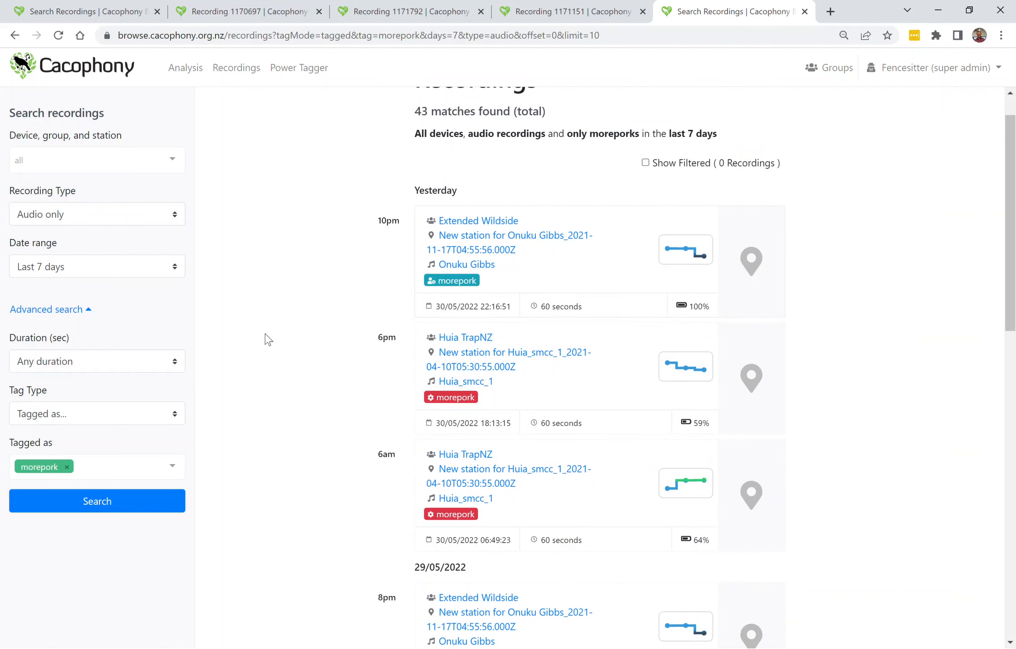
scroll(268, 339, down, 7)
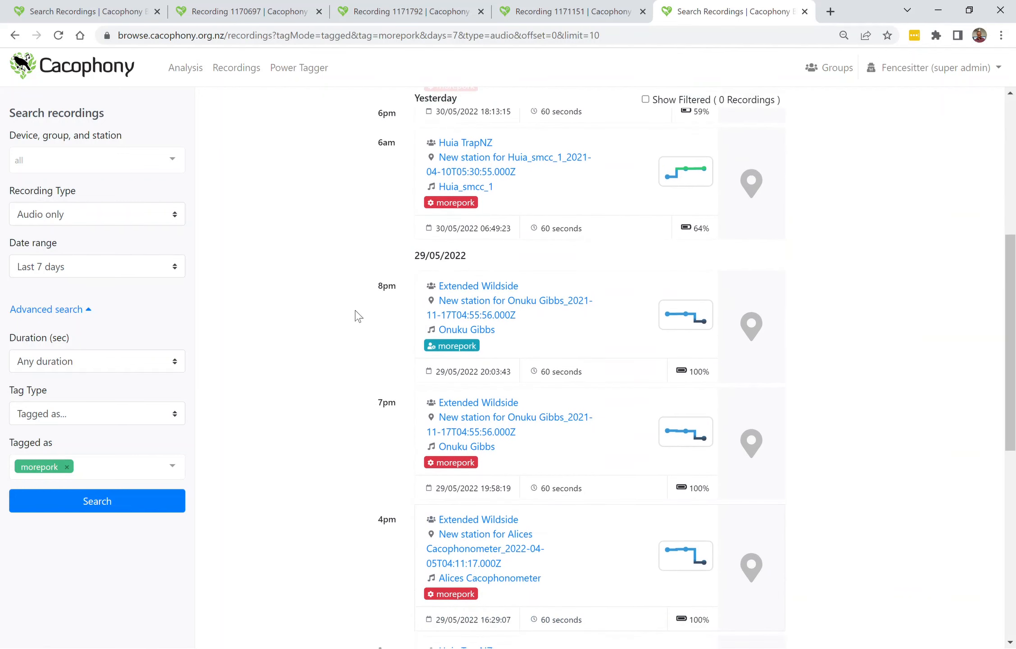
click(611, 453)
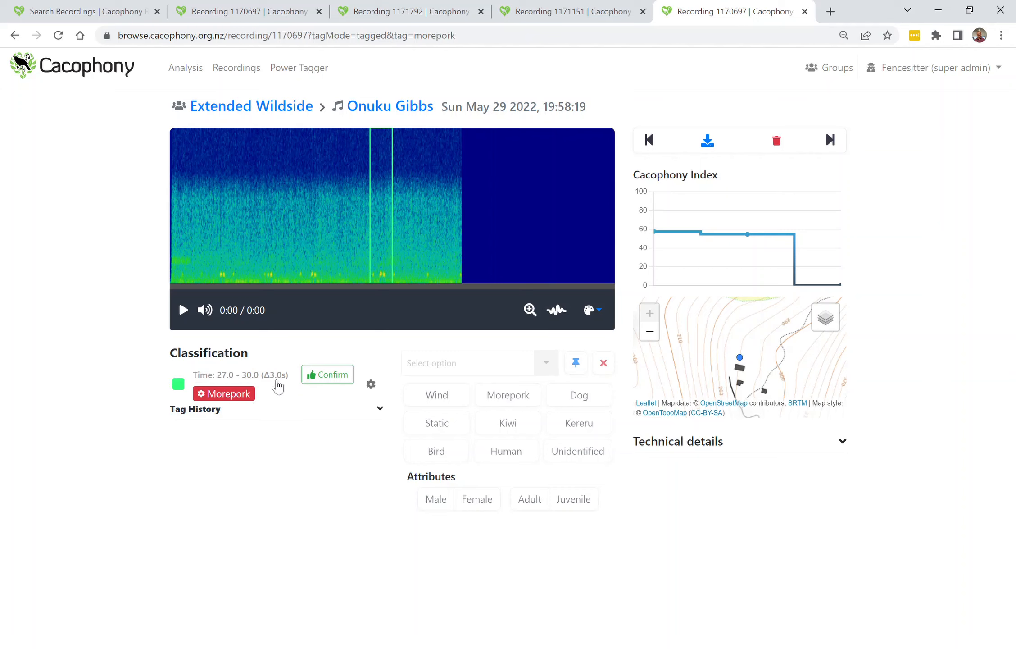
Play the existing 27.0–30.0 s track and confirm its Morepork classification.
click(279, 378)
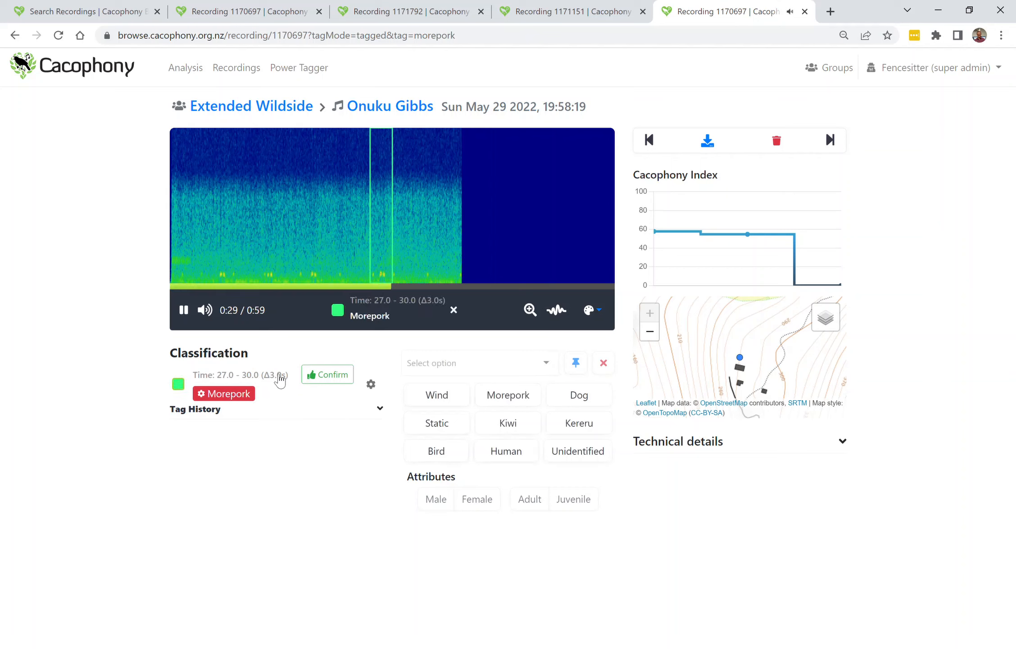
click(279, 377)
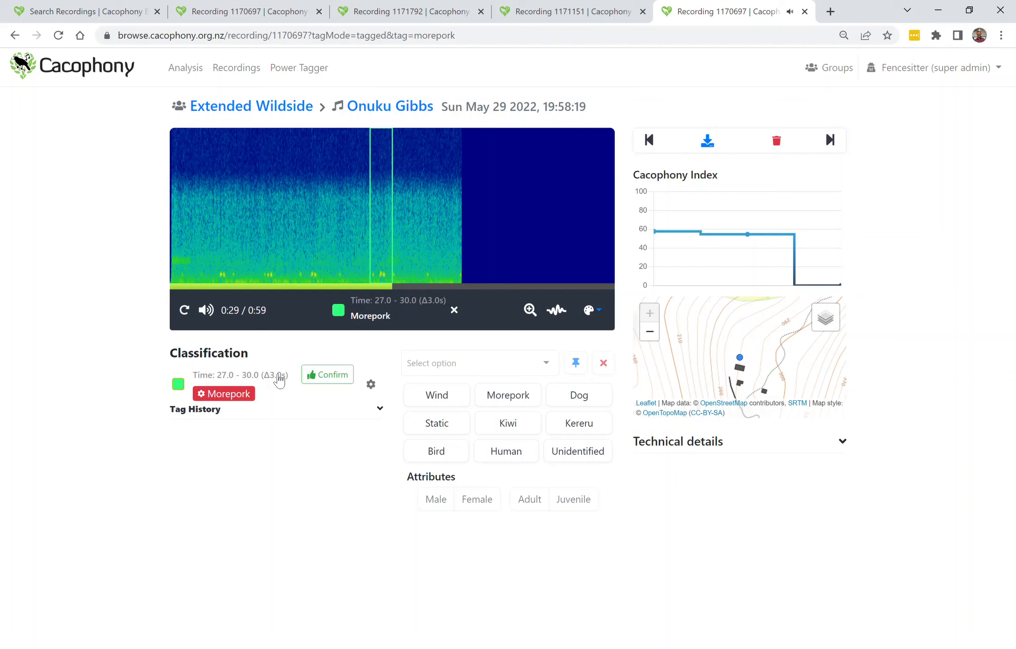
click(330, 376)
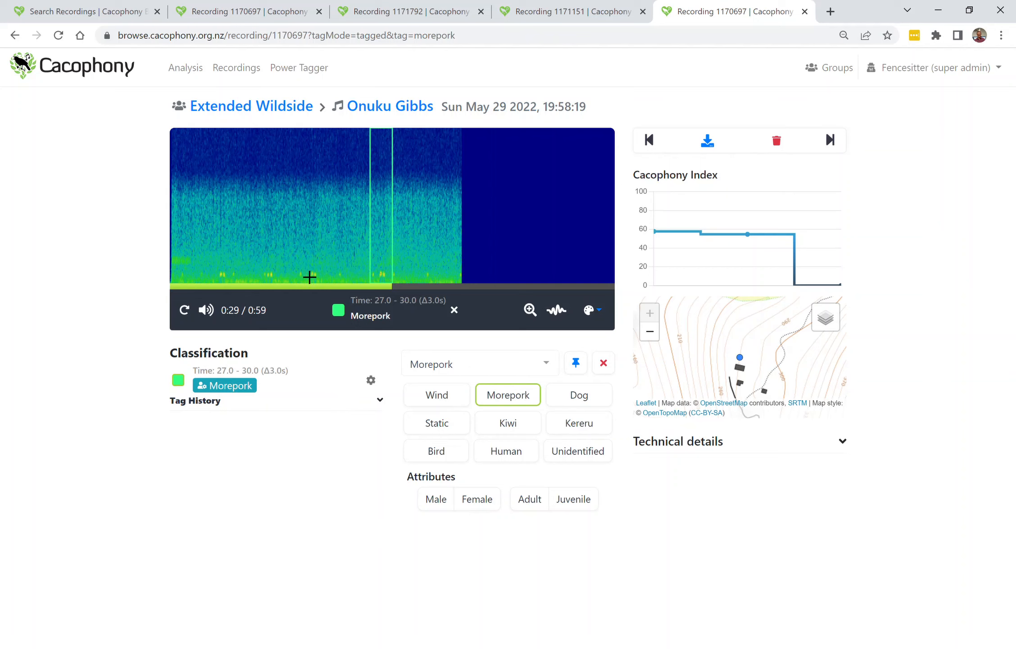
Mark a new region on the spectrogram at about 6.1–8.5 s and tag it as Morepork.
click(225, 271)
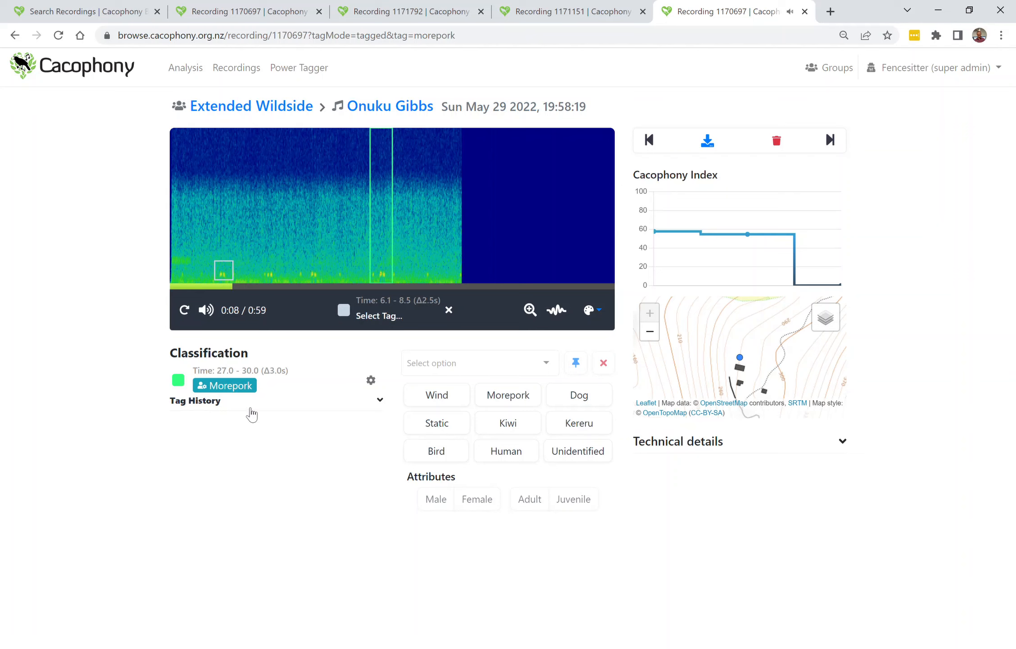
click(508, 398)
click(477, 369)
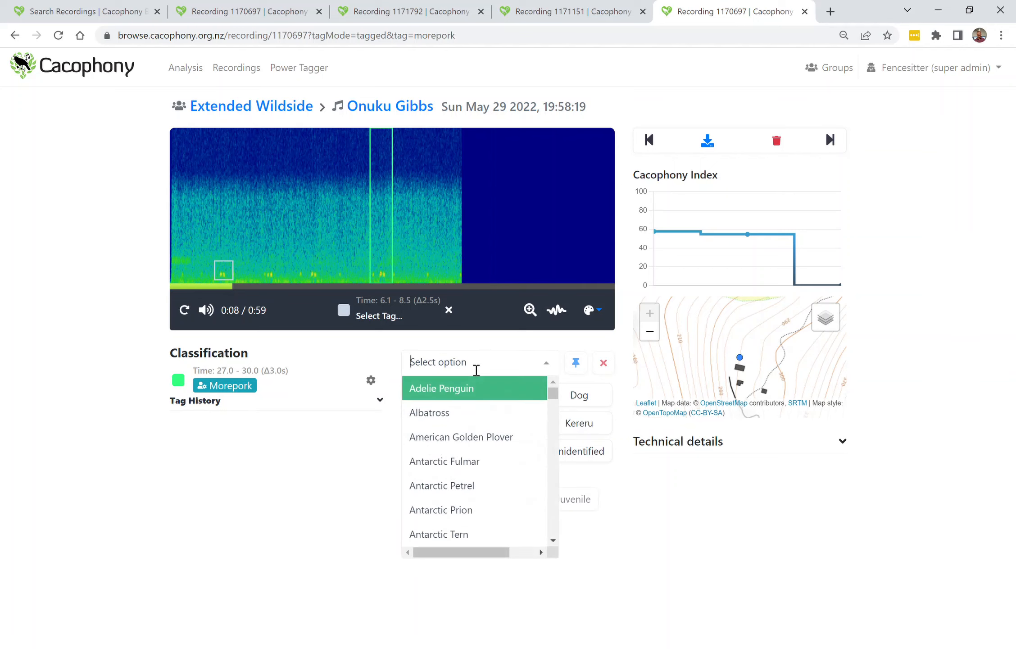
text(more)
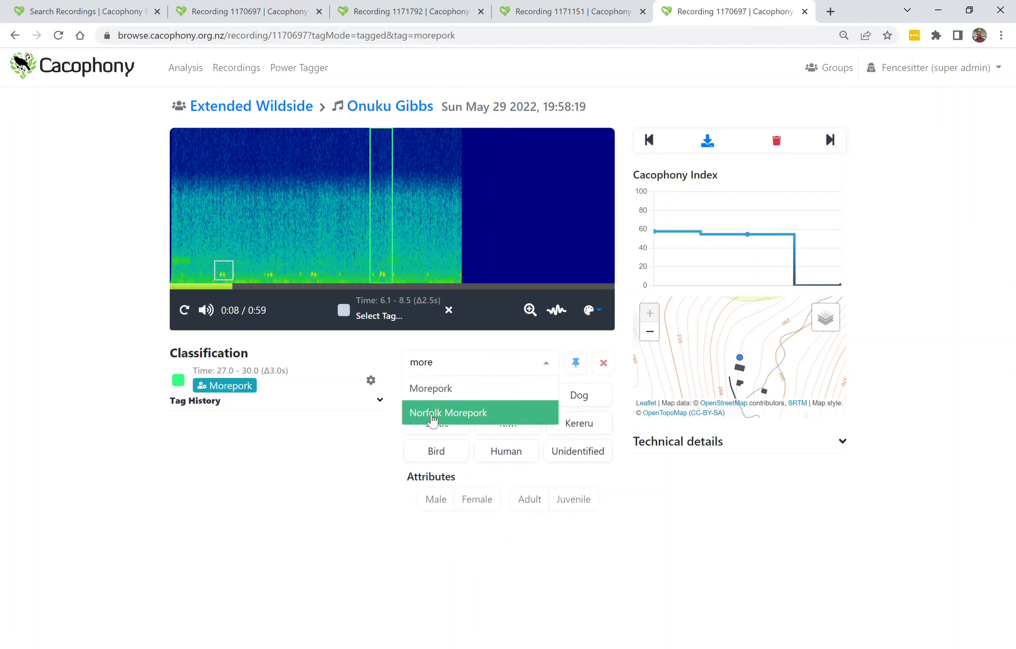
click(442, 399)
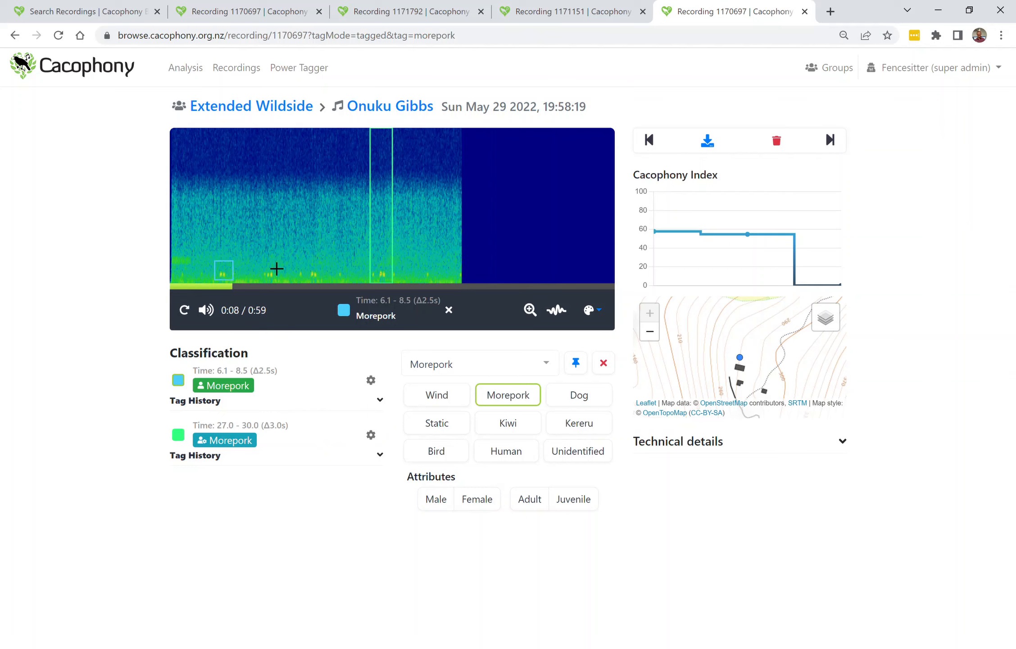
Box the call at about 12.3–14.6 s, tag it Morepork, and pin Morepork as a quick-tag button.
drag(260, 262, 278, 280)
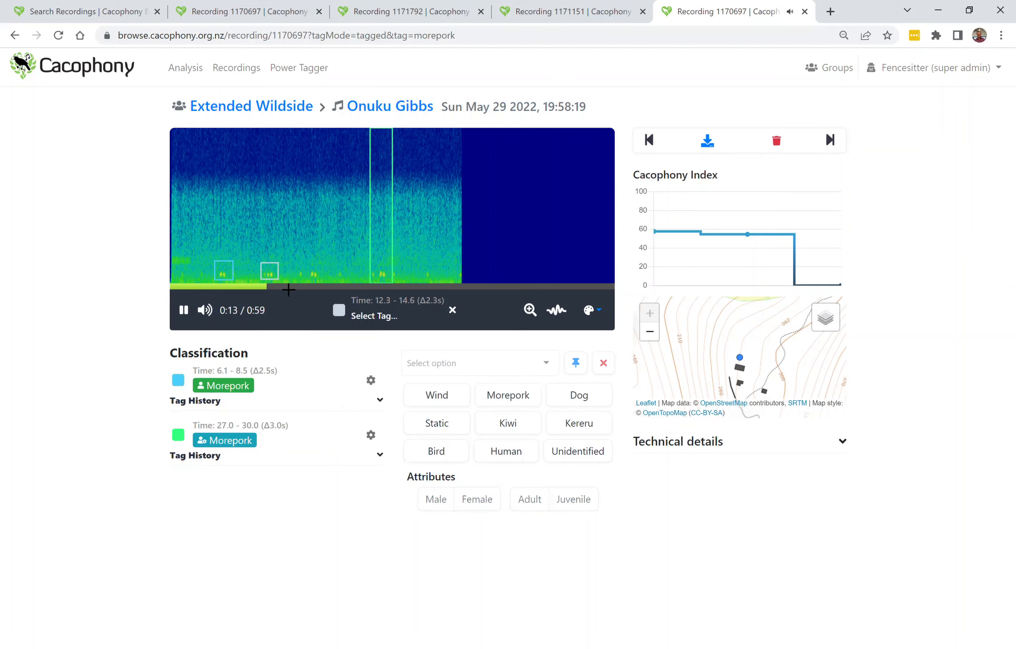
click(516, 401)
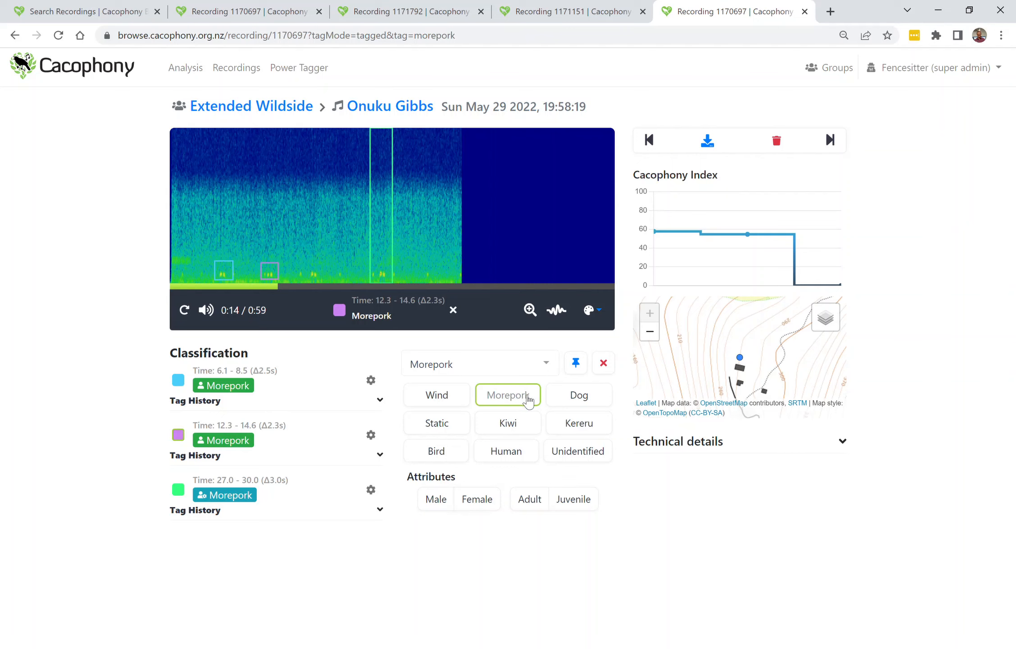
click(579, 364)
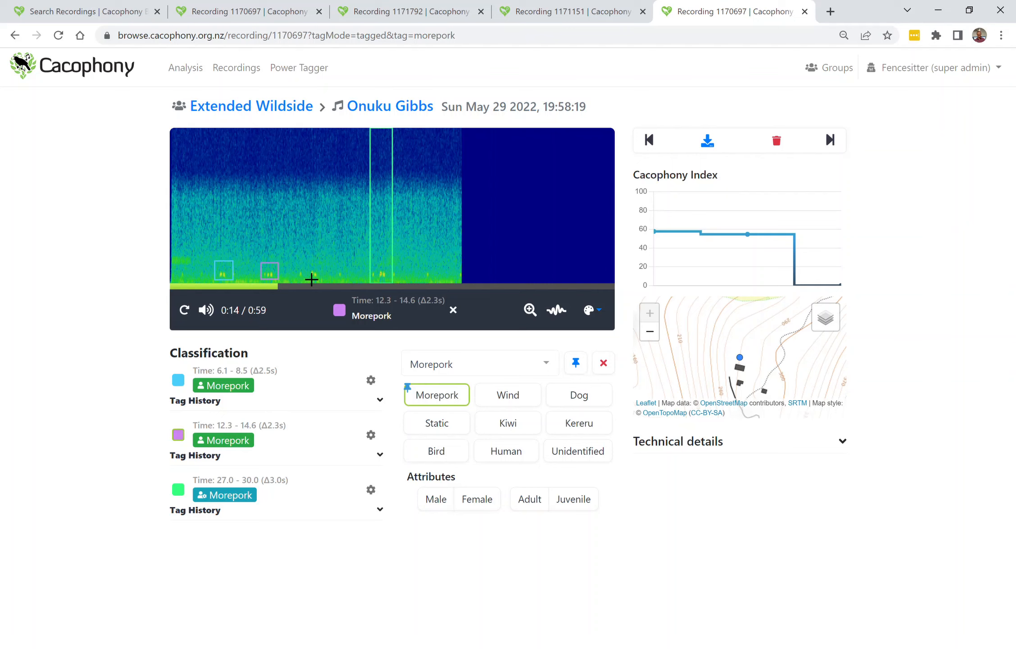
Box the call at about 17.9–21.2 s and tag it Morepork.
drag(302, 262, 328, 281)
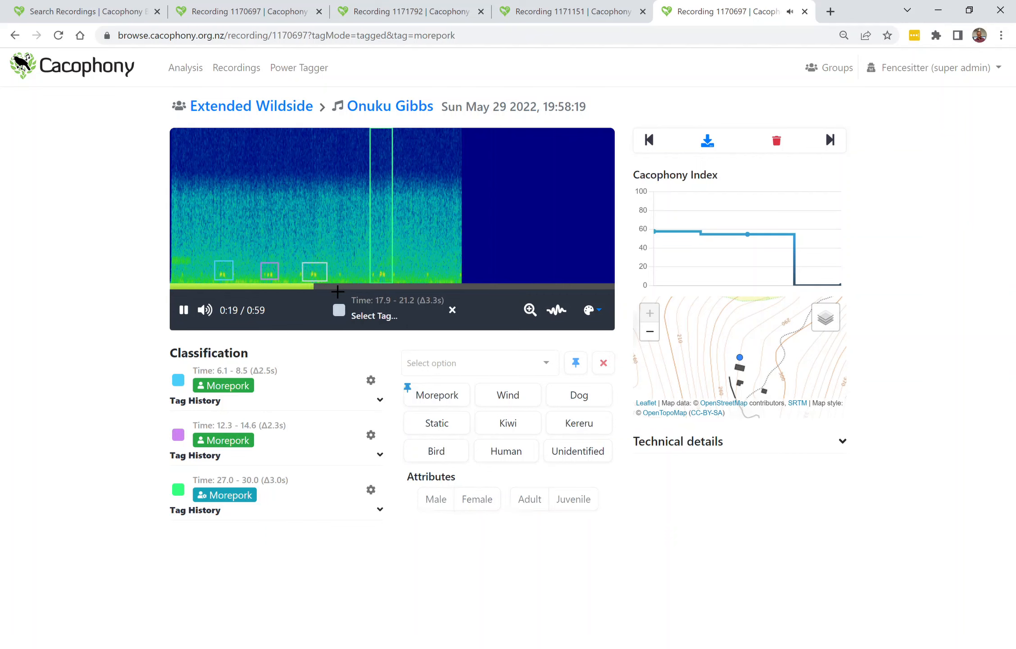
click(447, 399)
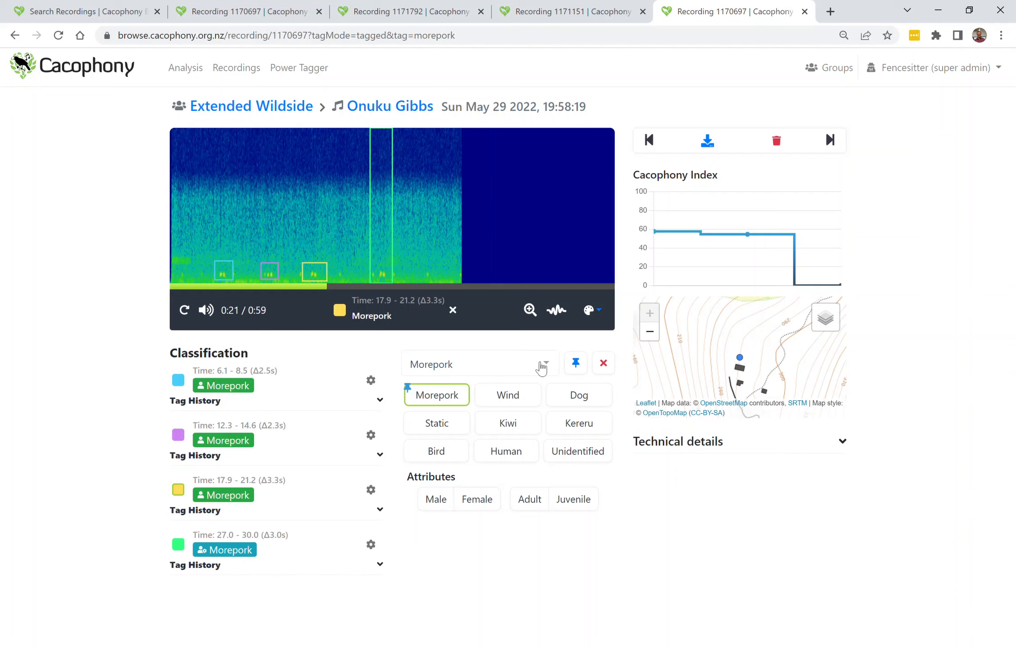
Zoom into the spectrogram to inspect the tagged calls, then return to the full view.
click(530, 310)
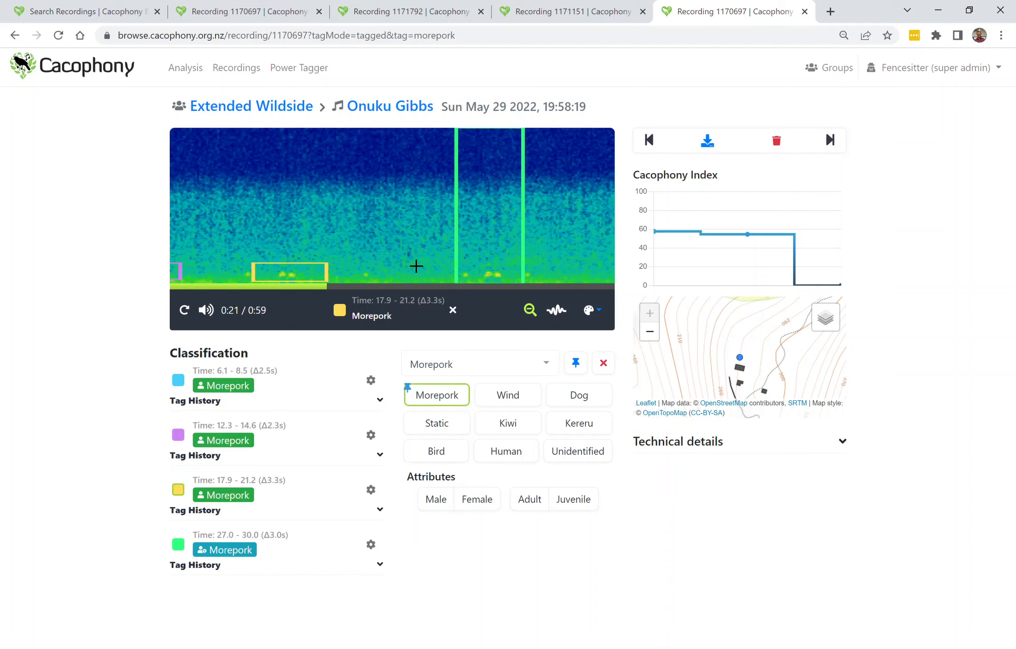
mouse_move(327, 290)
drag(257, 289, 222, 288)
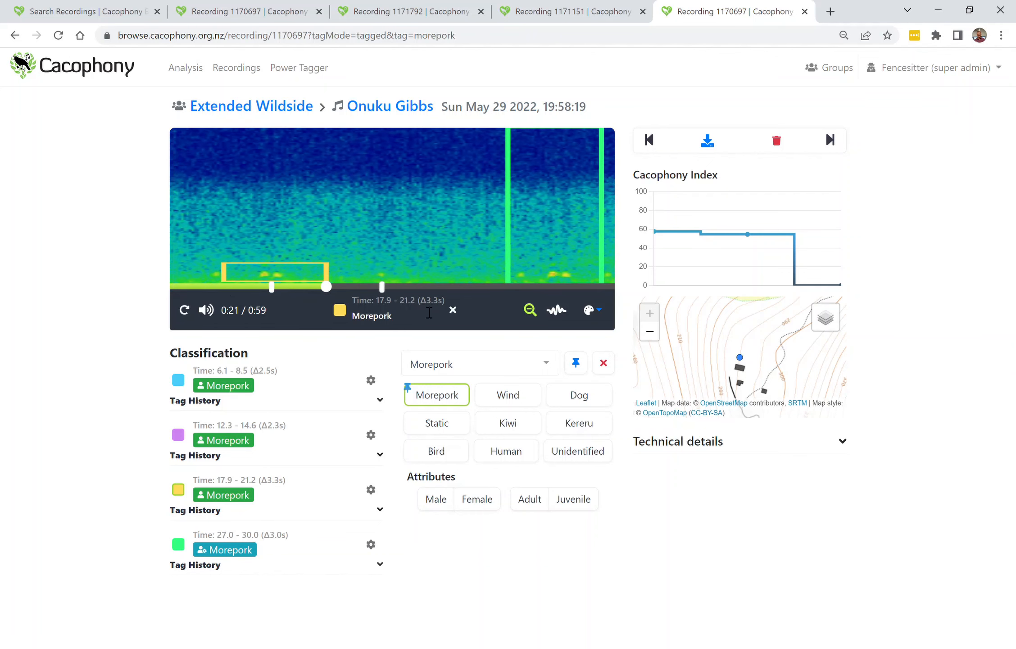
click(532, 311)
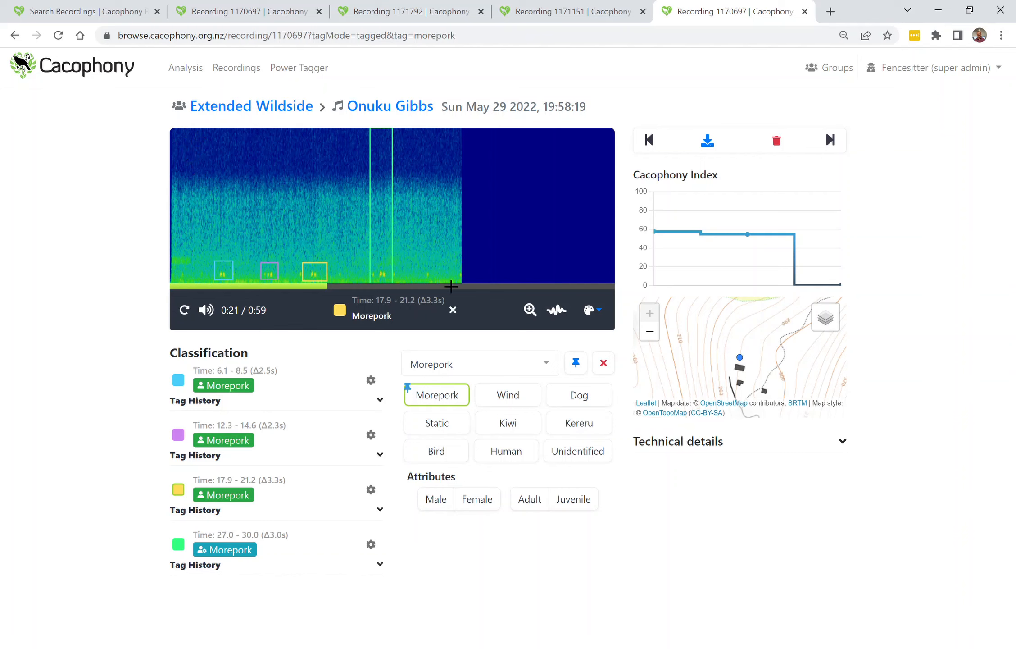
Set the spectrogram sample rate to 30100 Hz.
click(563, 316)
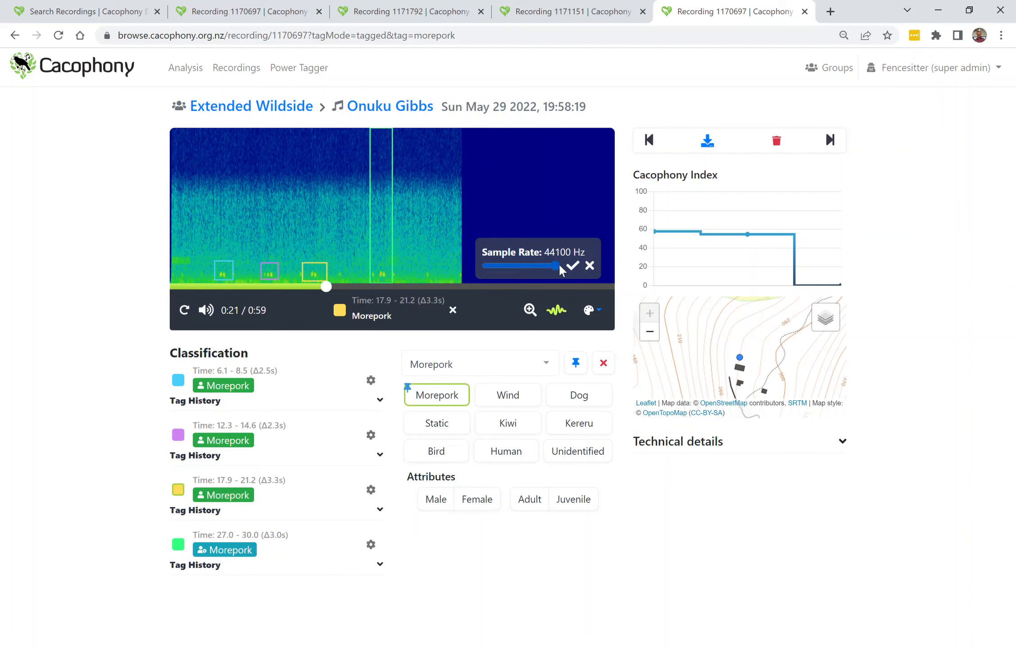
drag(557, 262, 529, 263)
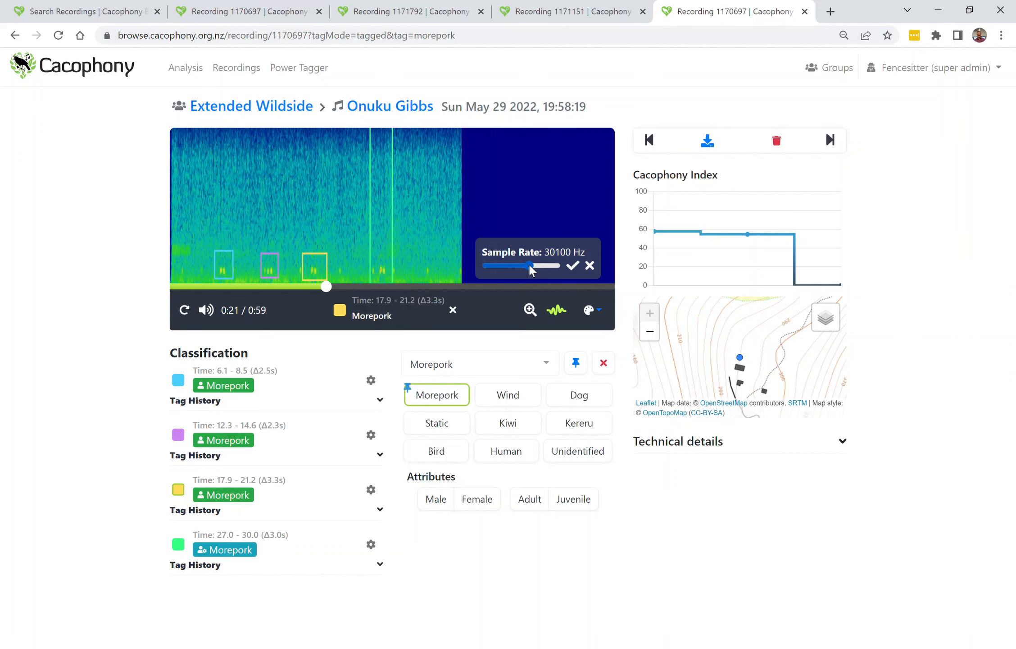
click(573, 265)
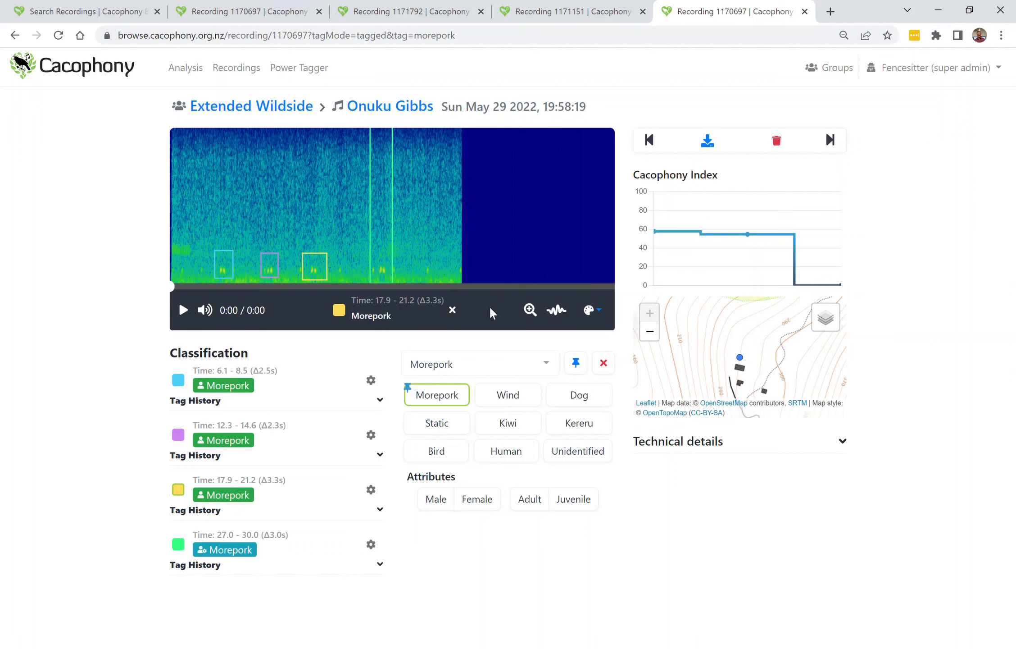
Zoom the spectrogram and compare the jet and earth colour maps, settling on jet.
click(530, 310)
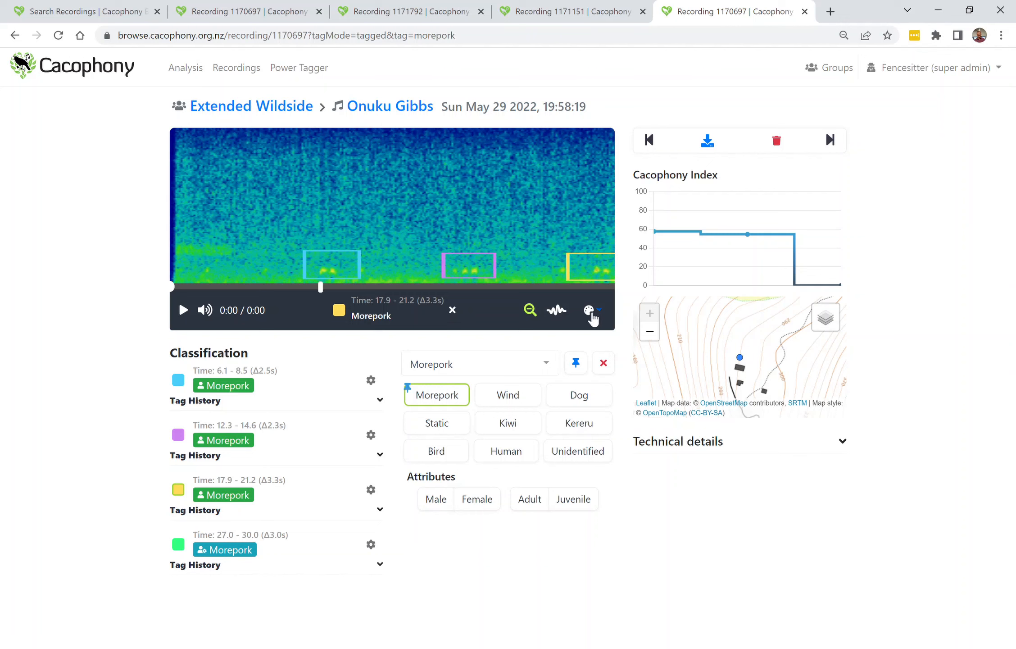
click(592, 314)
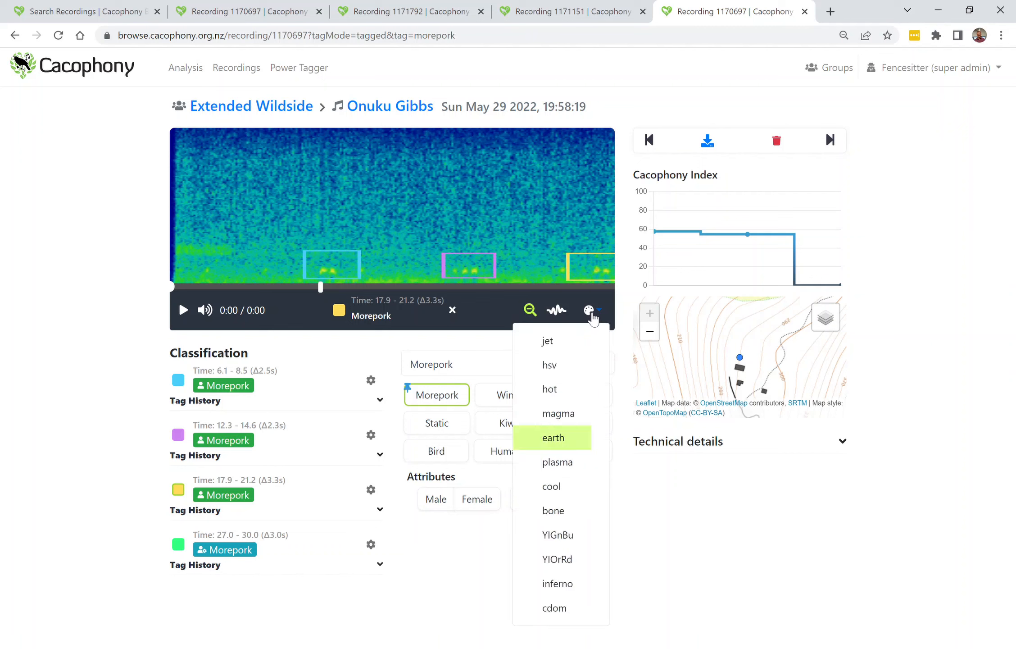
click(573, 347)
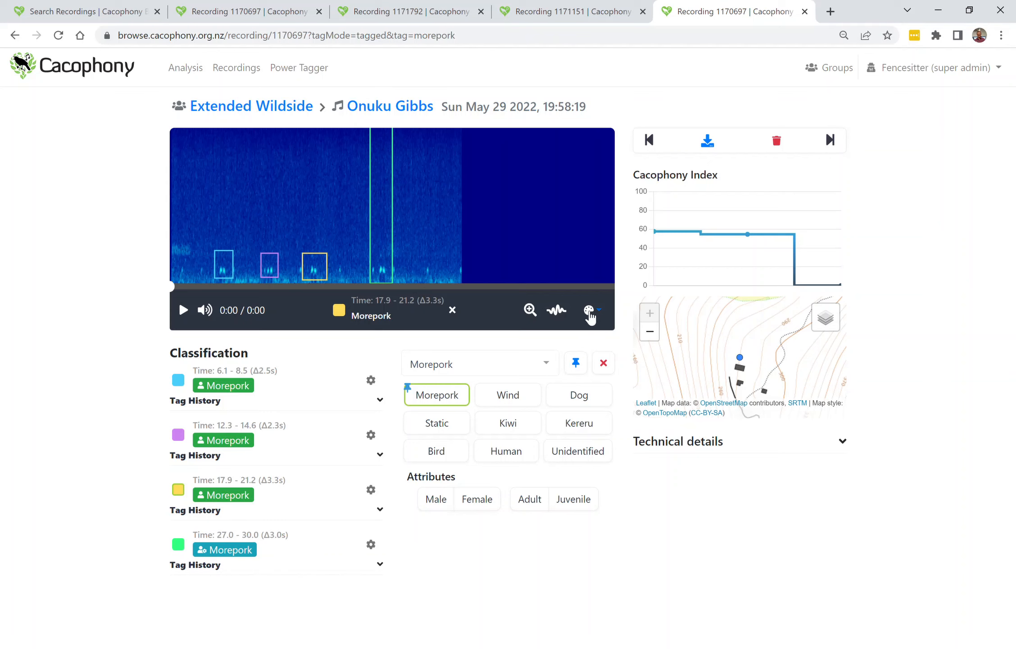
click(593, 317)
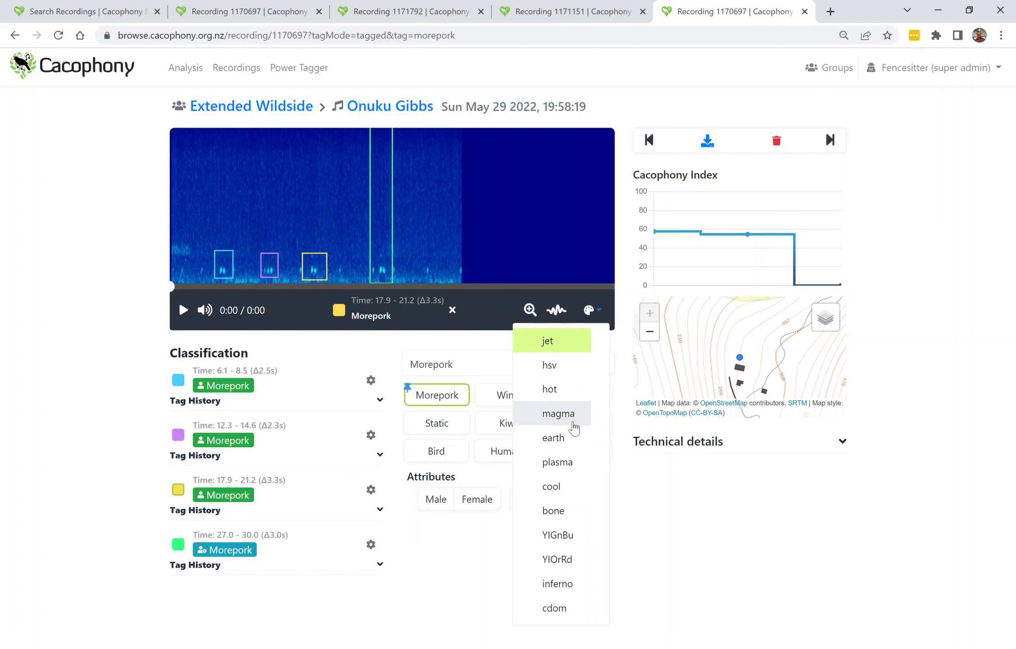
click(561, 439)
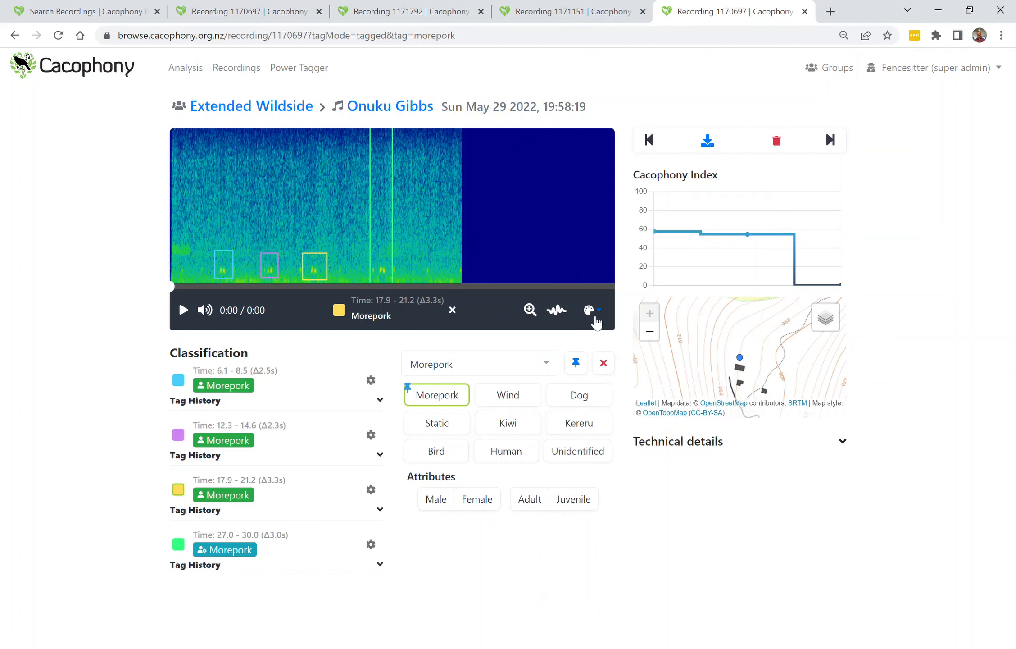
click(592, 316)
click(568, 341)
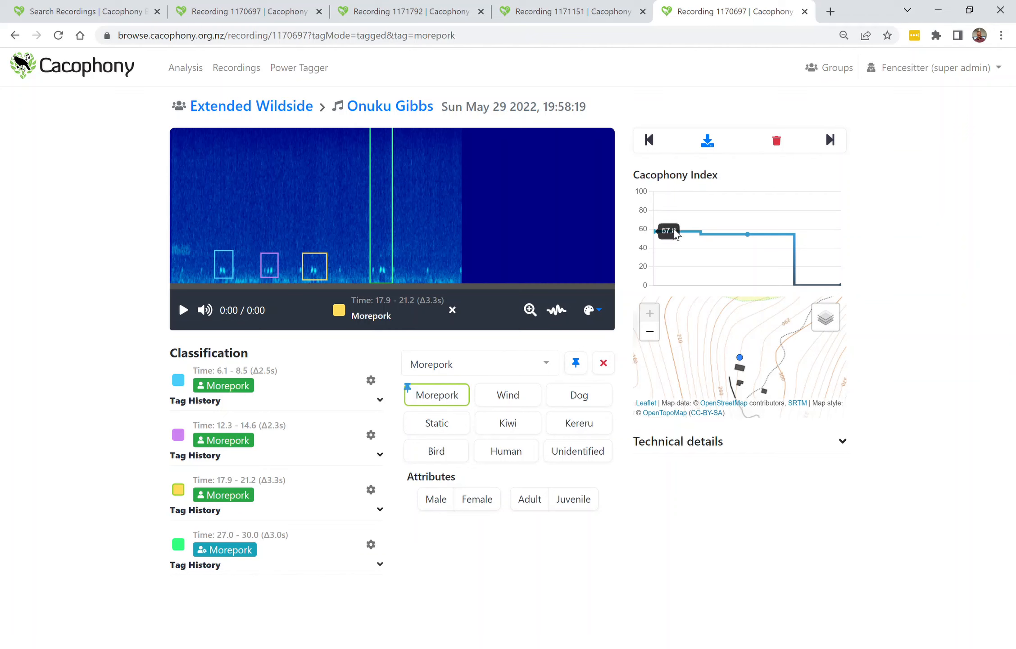
Zoom out the location map and expand the technical details to review the recording's device information, then collapse them.
mouse_move(730, 241)
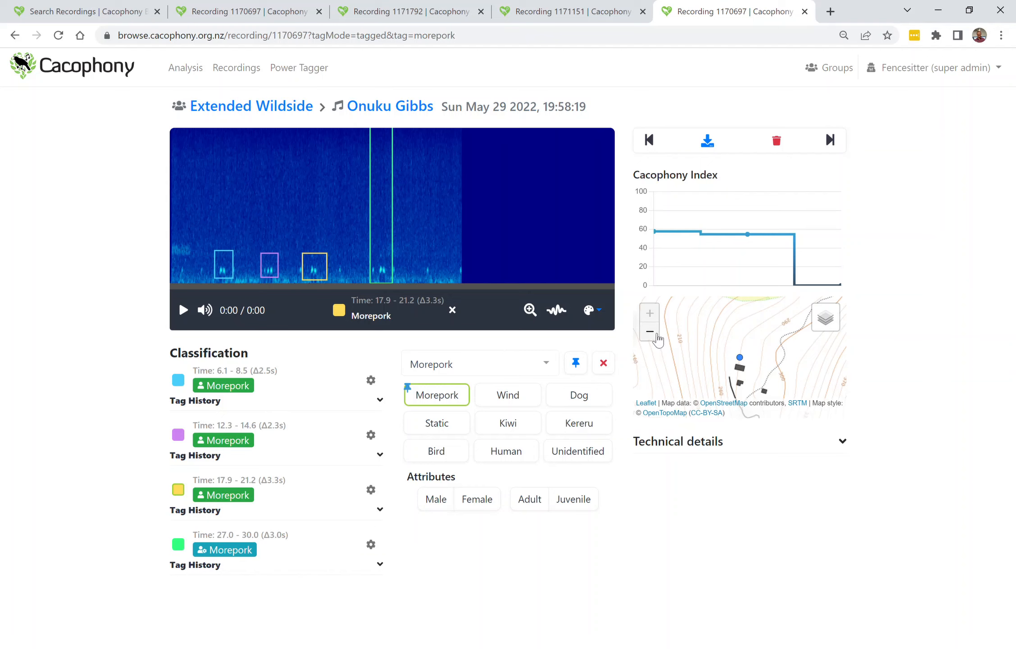
click(657, 334)
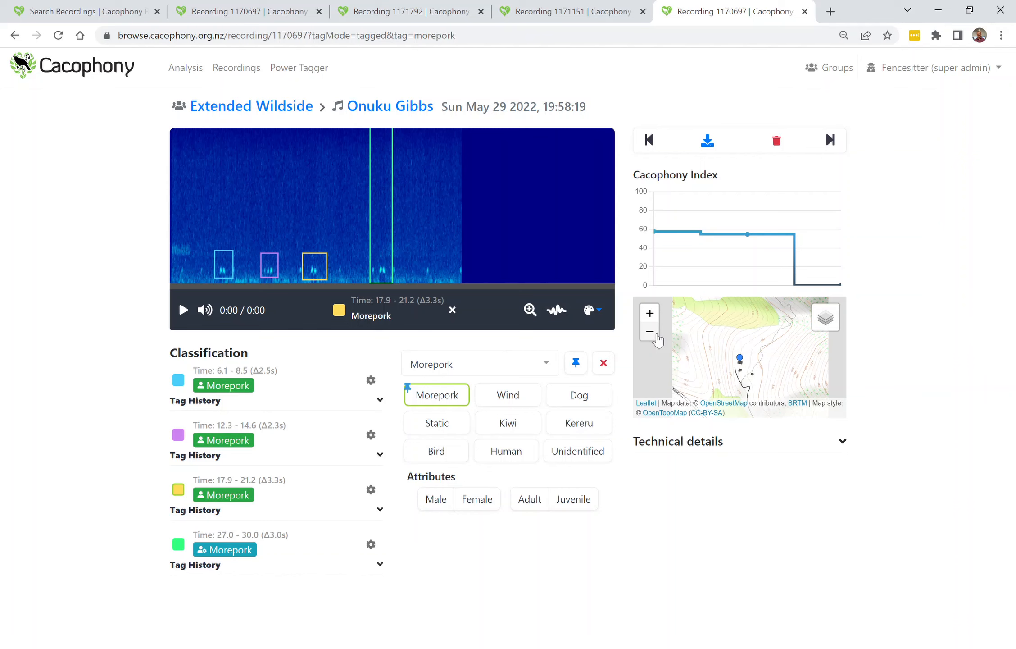
click(657, 335)
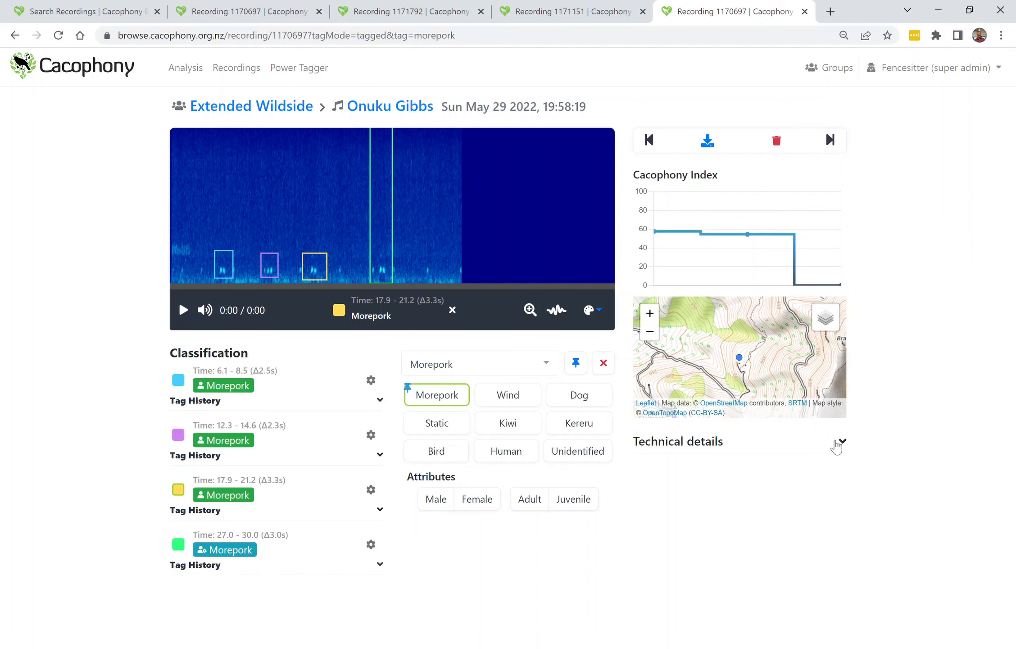
click(839, 442)
scroll(853, 524, down, 3)
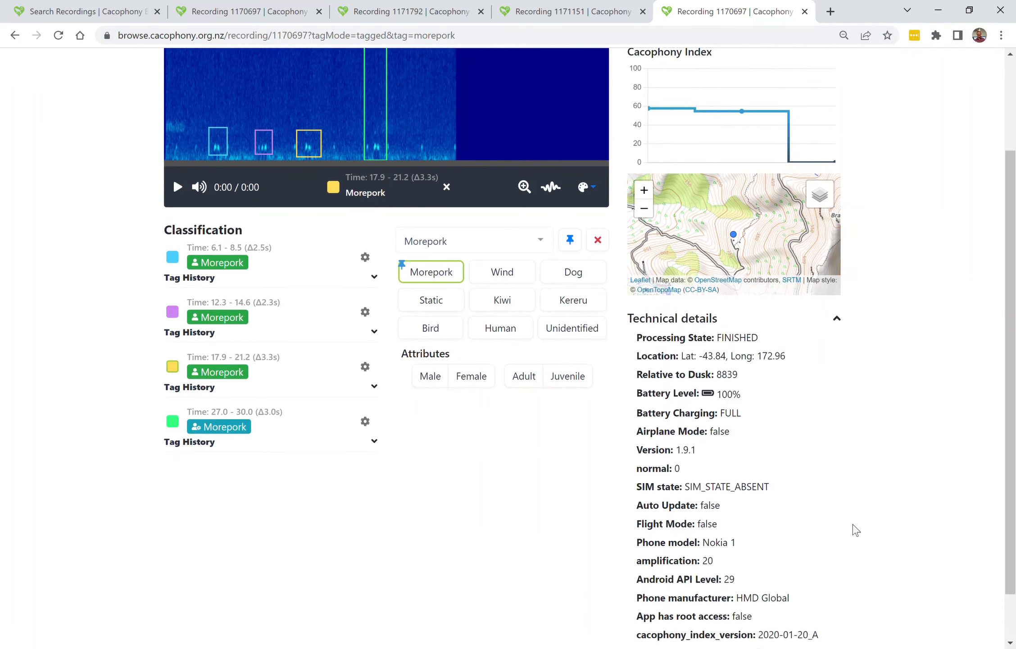
scroll(853, 524, down, 1)
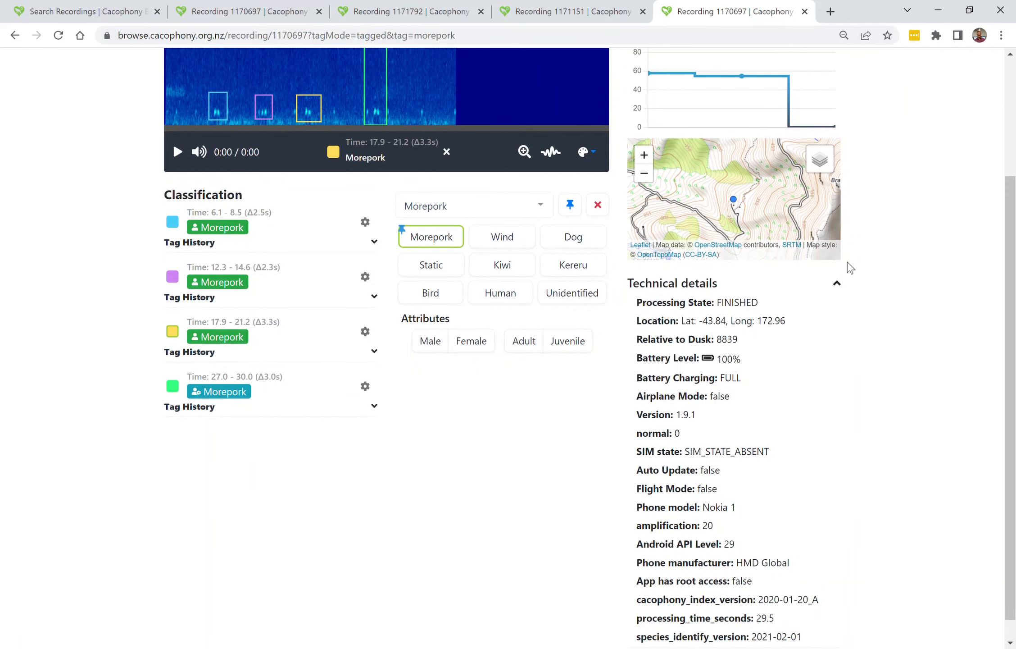
click(838, 289)
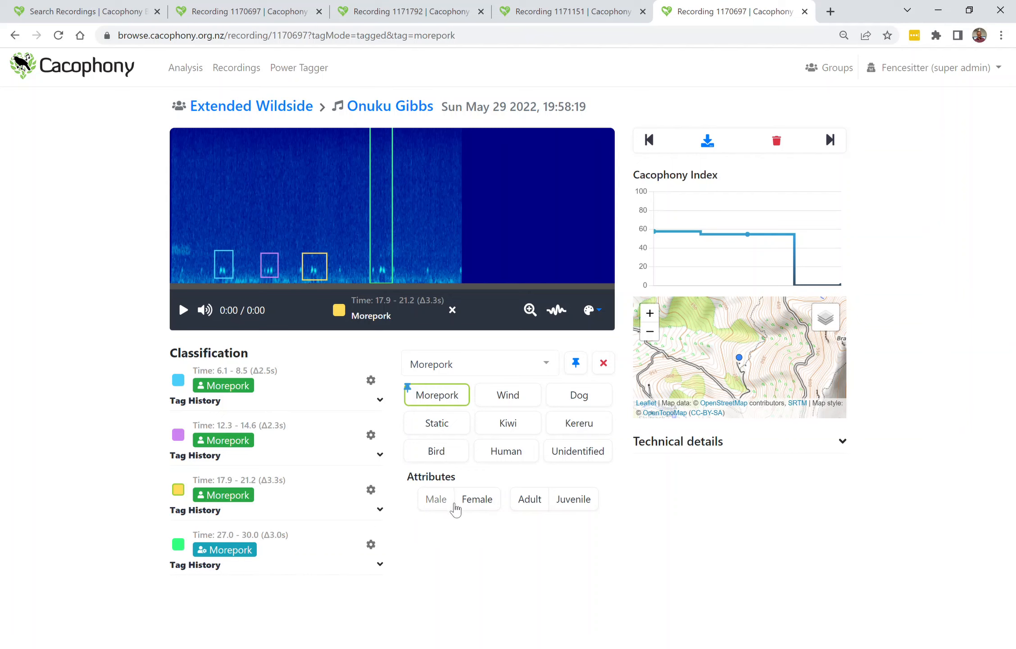
Toggle the Male attribute on and off for the selected yellow-boxed call.
click(428, 504)
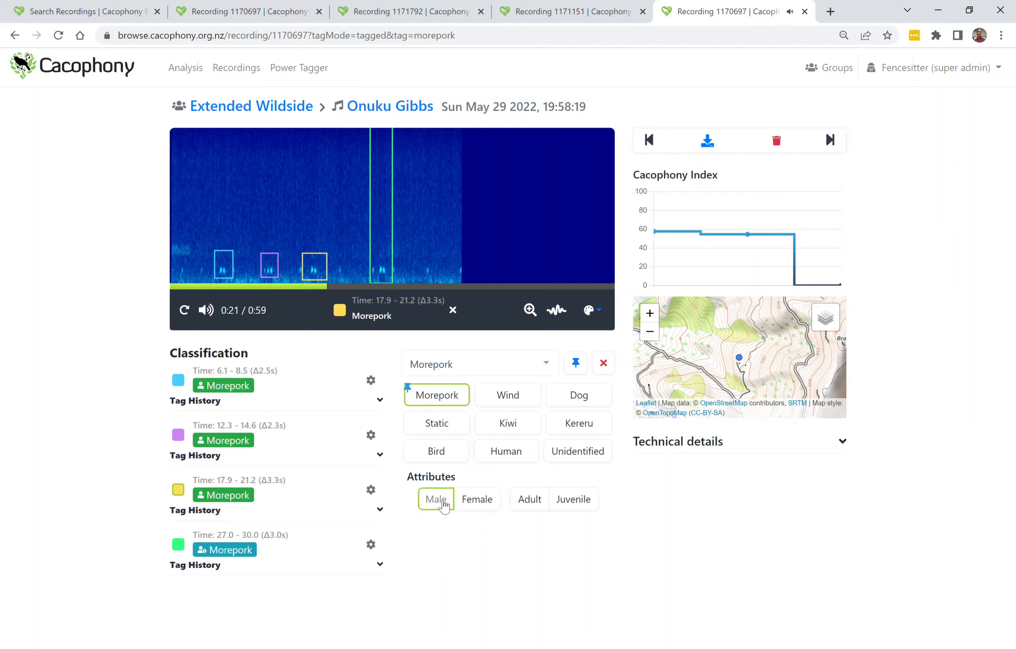
click(443, 503)
Box a call at about 33.2–35.7 s, tag it Morepork, and delete that tag.
drag(427, 264, 446, 288)
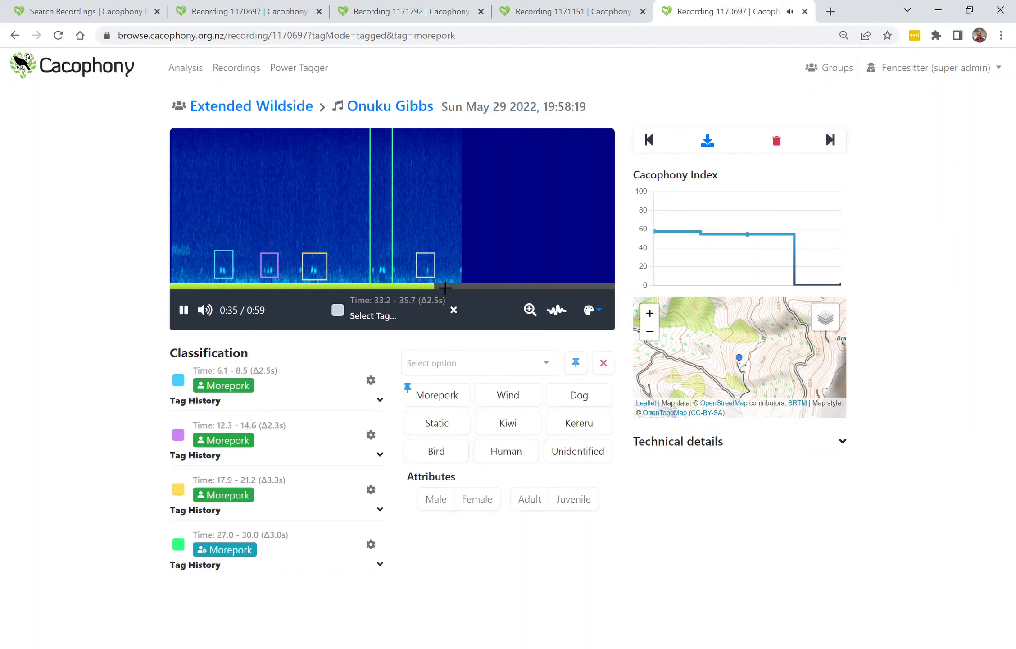
click(450, 399)
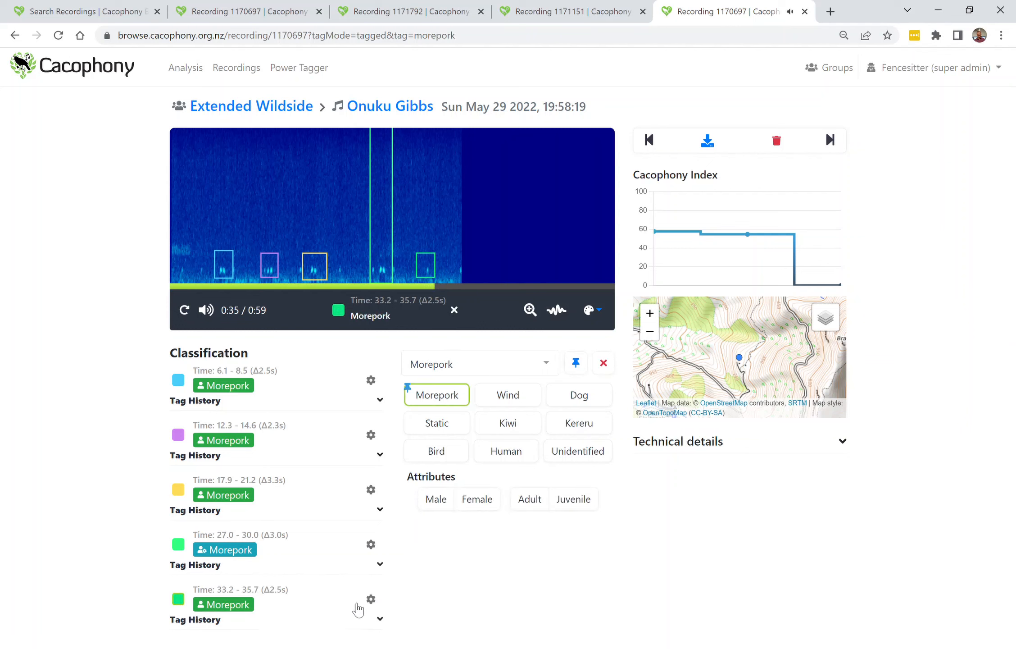
click(371, 599)
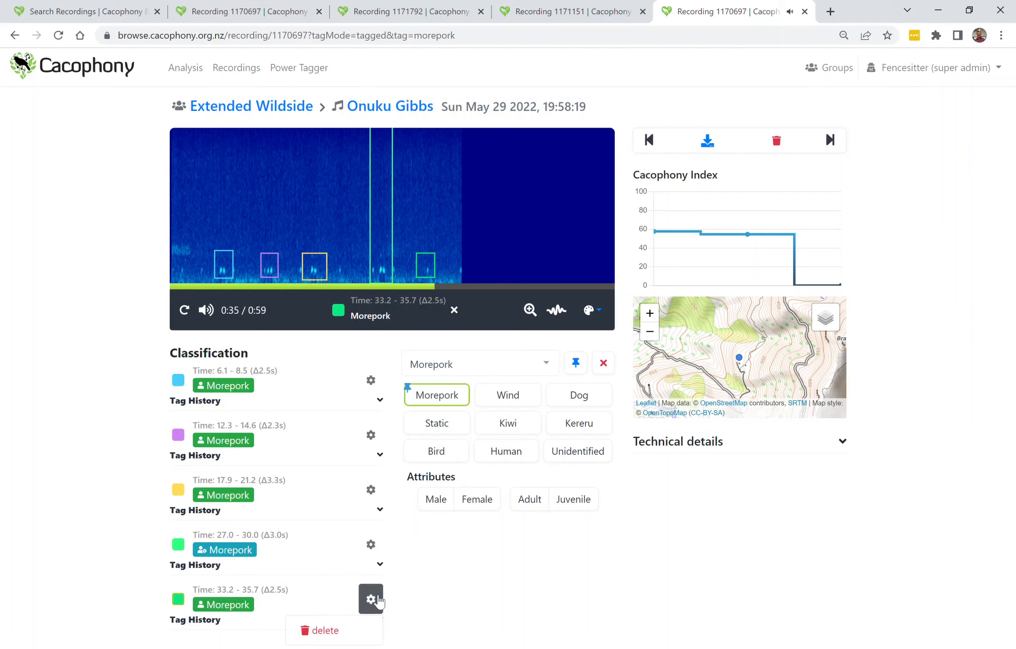
click(334, 631)
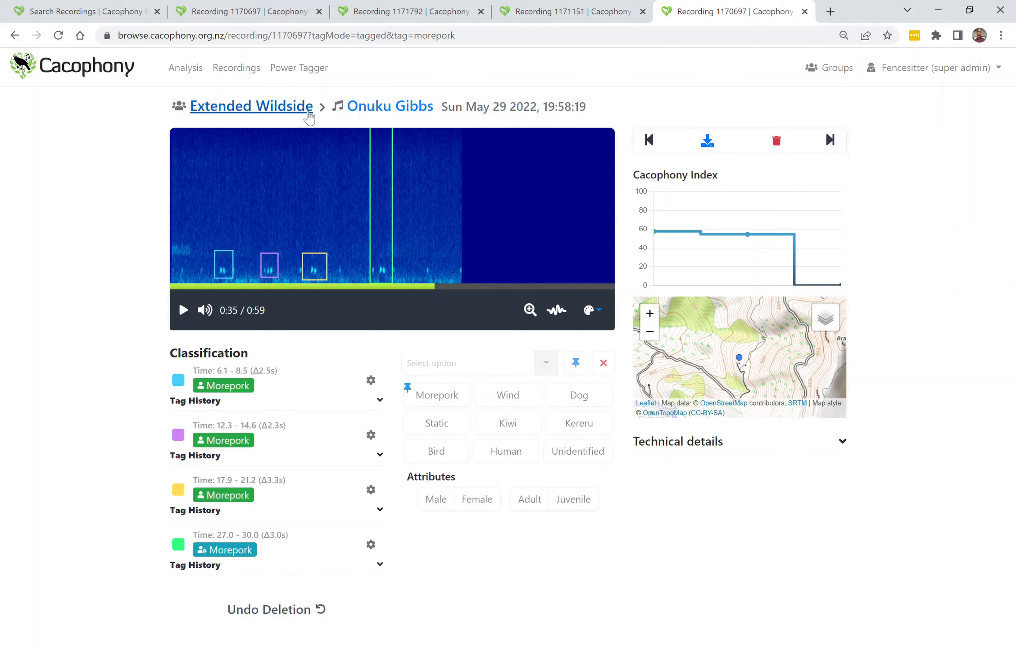
Open the recordings search list, export it as a CSV file, and open the downloaded recordings.csv.
click(247, 76)
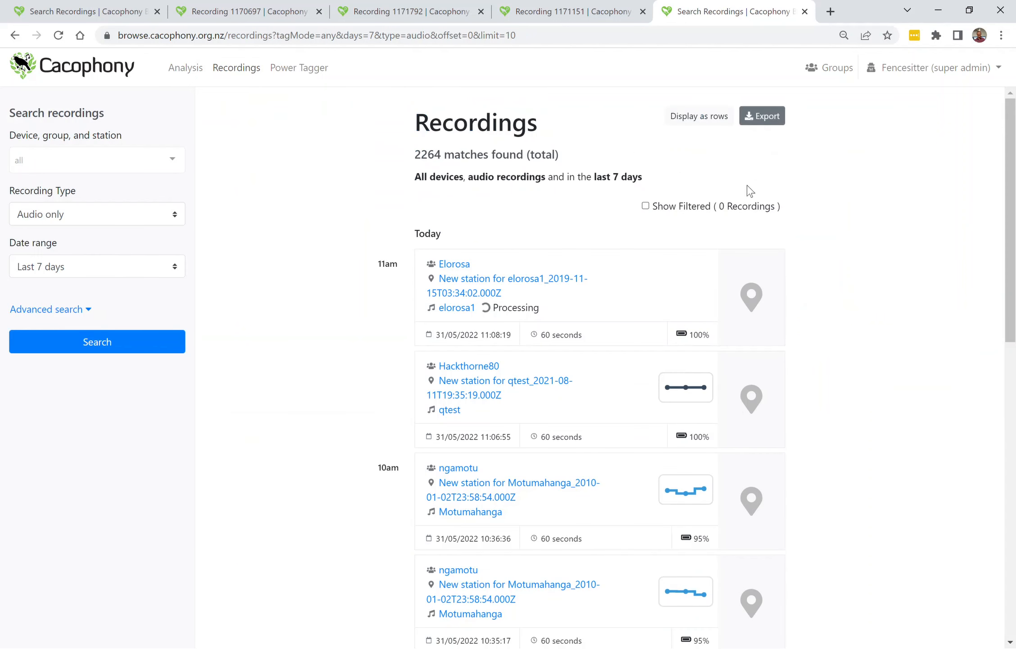
click(771, 119)
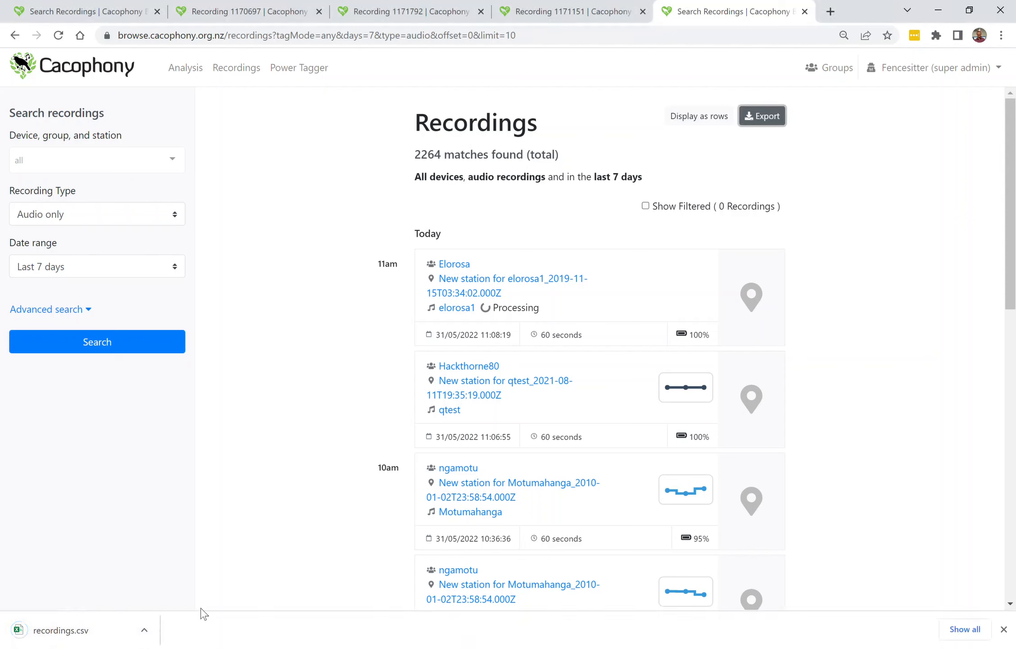
click(98, 633)
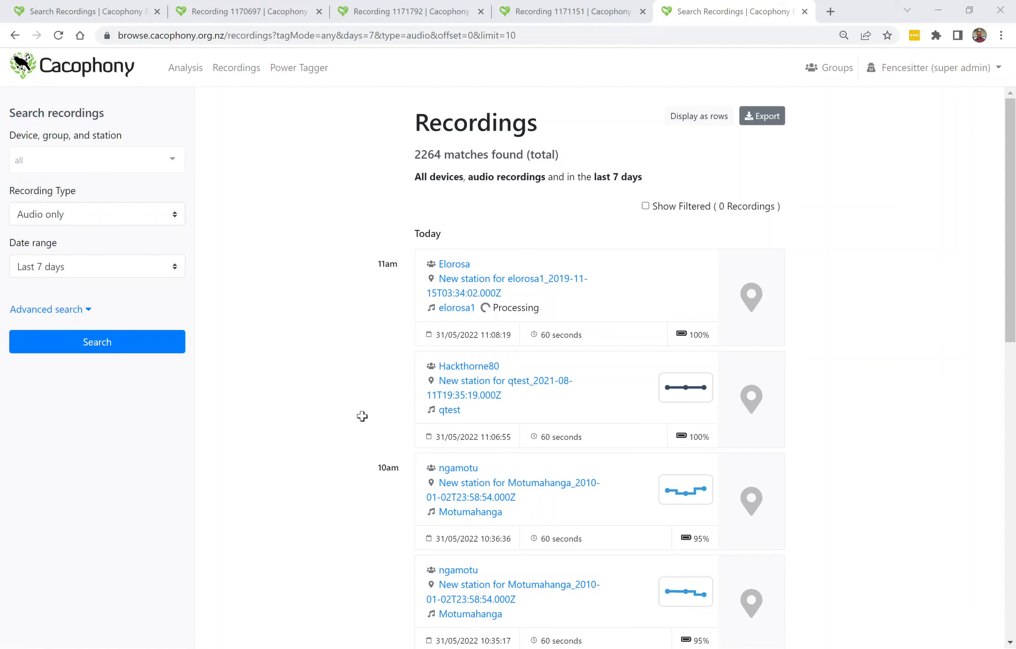
Switch back to the tab of recording 1170697.
click(952, 10)
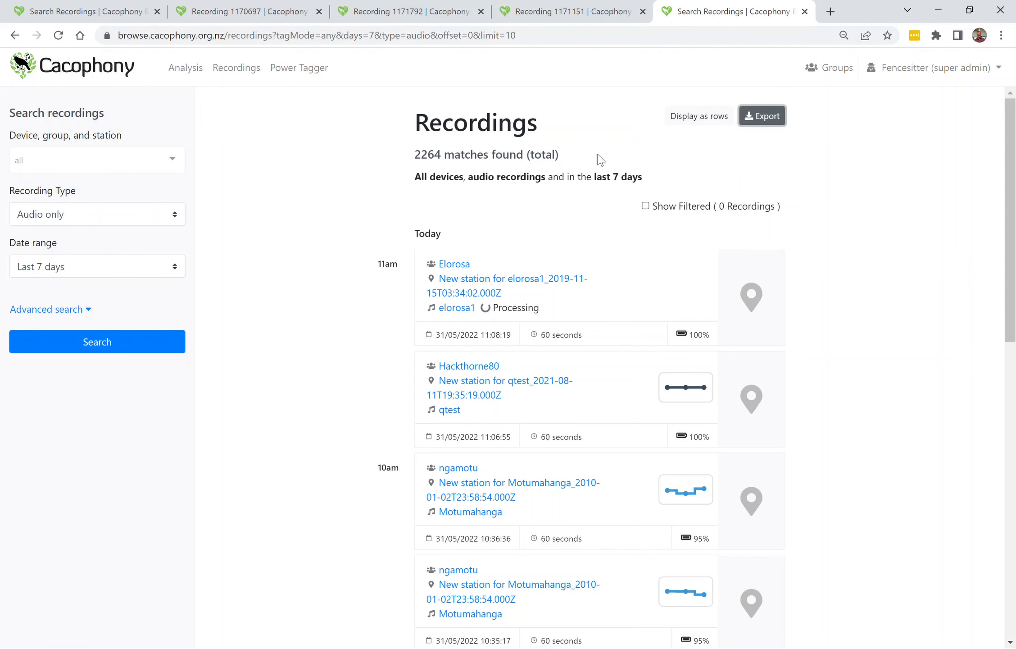
click(269, 13)
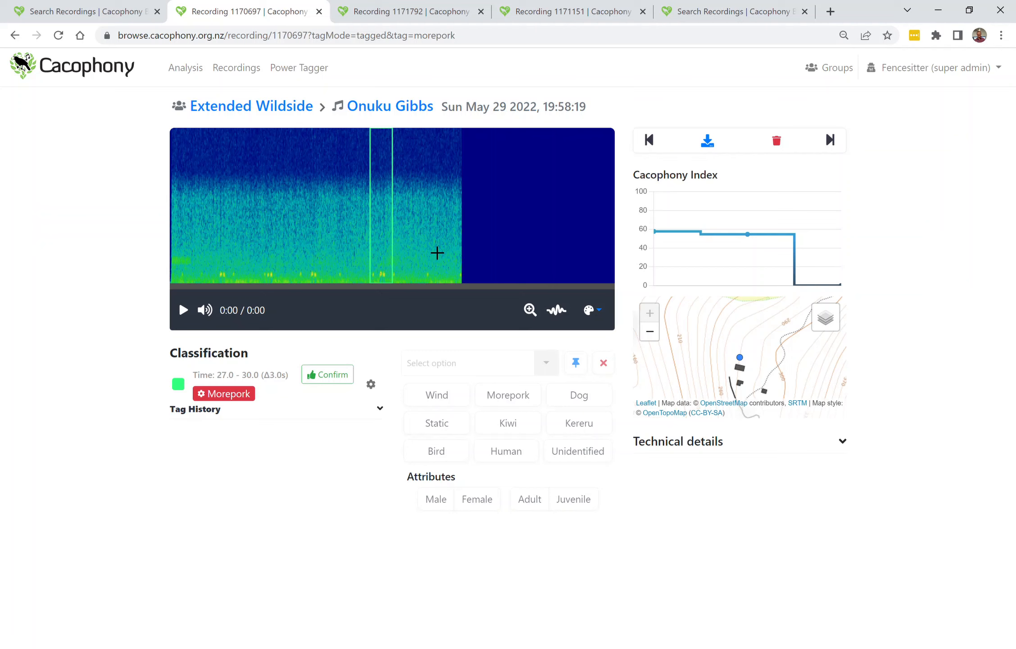